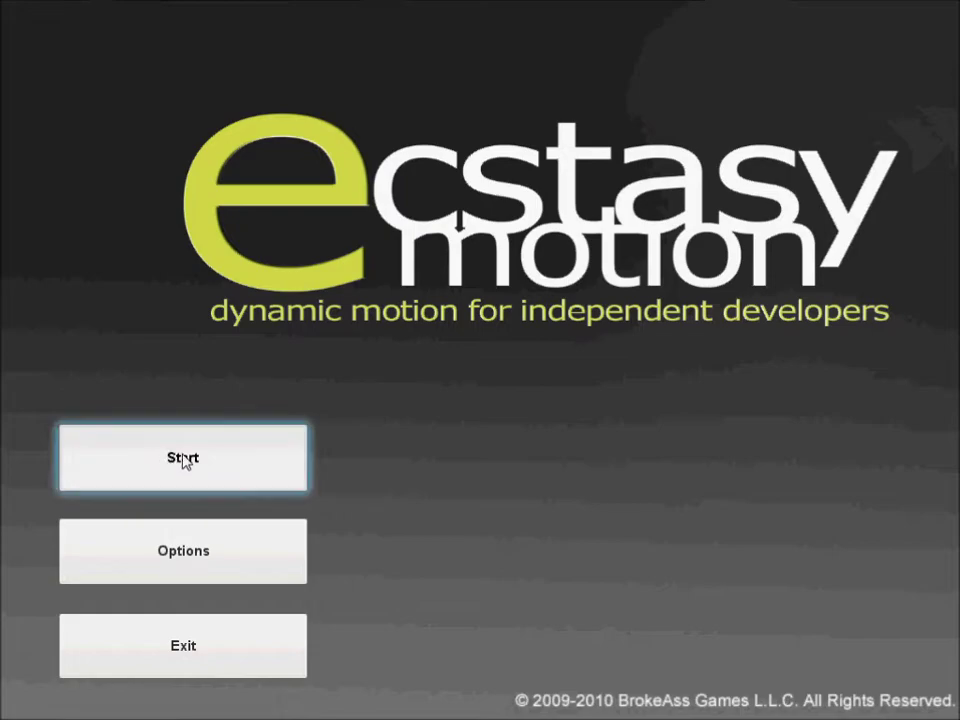
Preview the Portlingrad and Example levels in the level chooser, and load the empty Default level
left_click(189, 460)
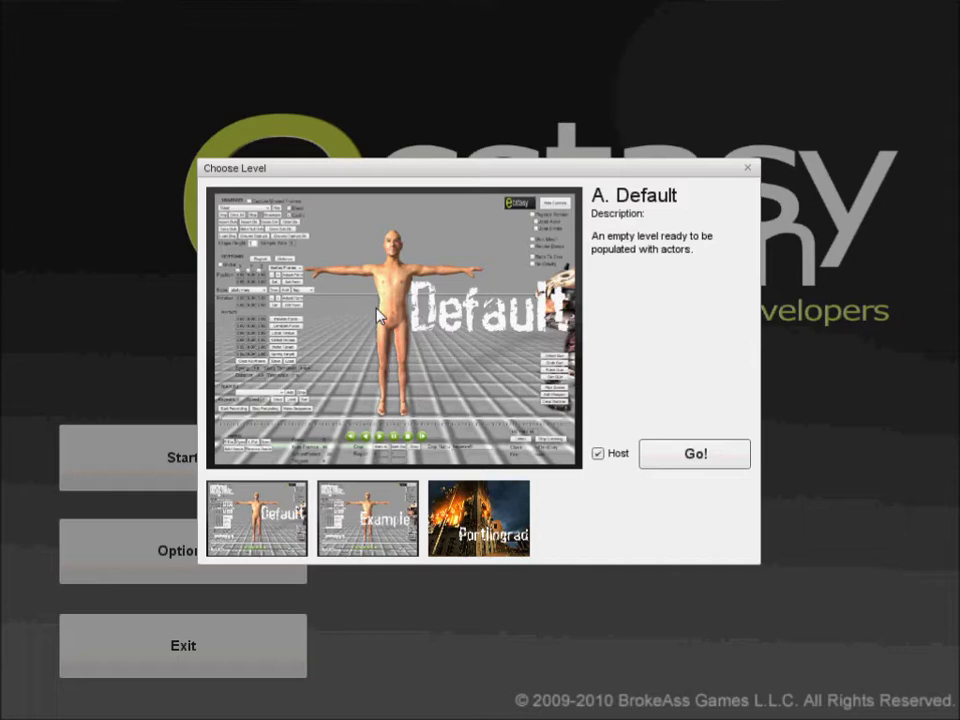
left_click(443, 521)
left_click(374, 527)
left_click(483, 522)
left_click(344, 516)
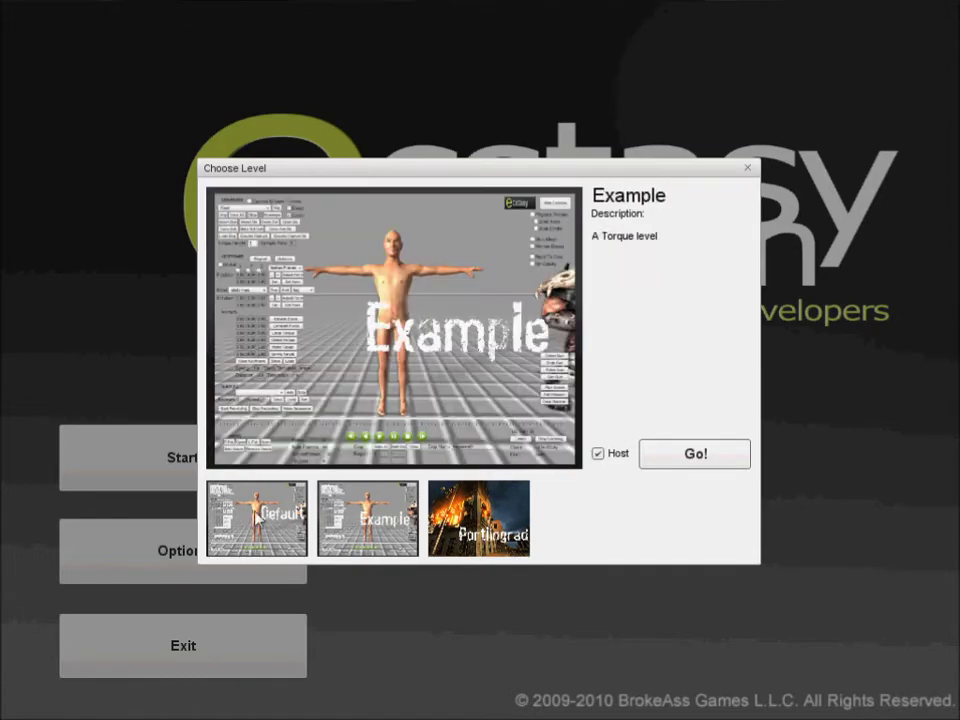
left_click(249, 517)
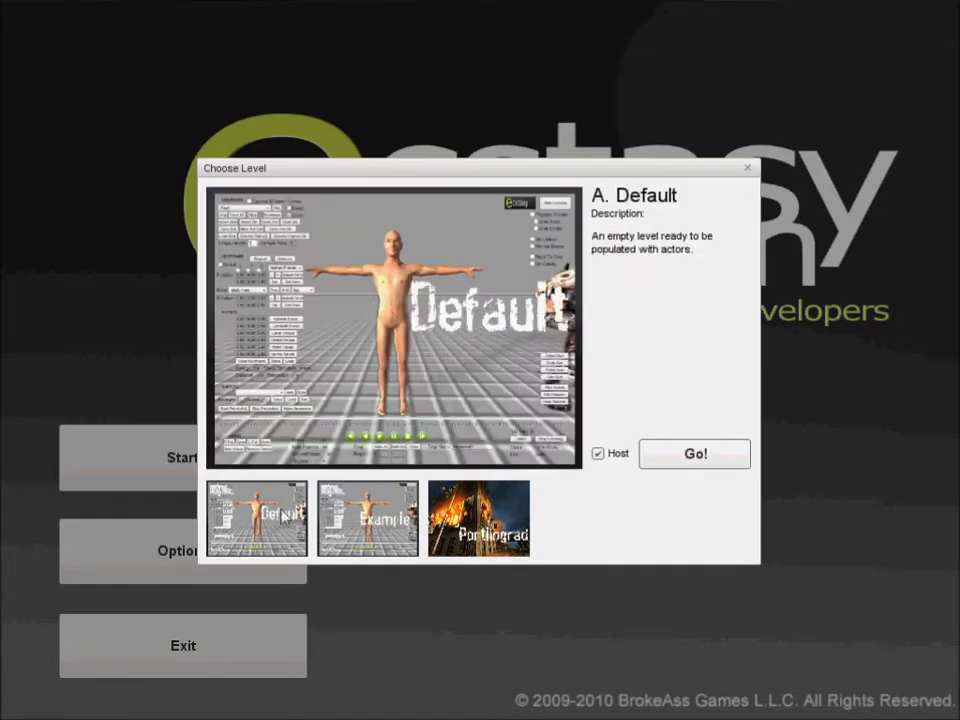
left_click(706, 456)
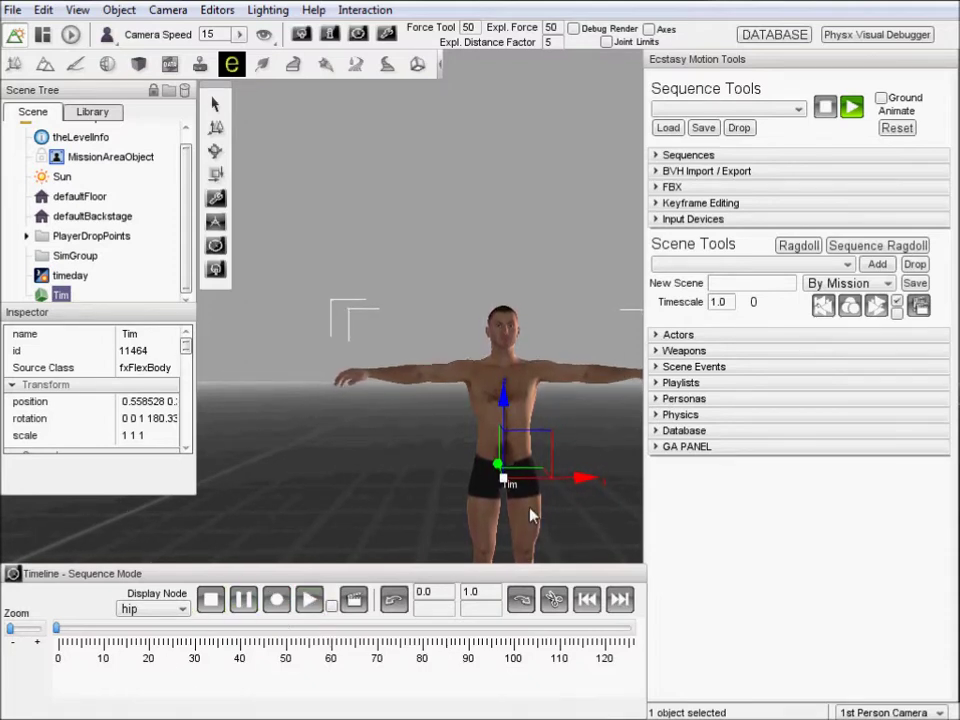
Choose the walk sequence for the actor from the sequence list and play it
left_click(705, 110)
left_click(690, 142)
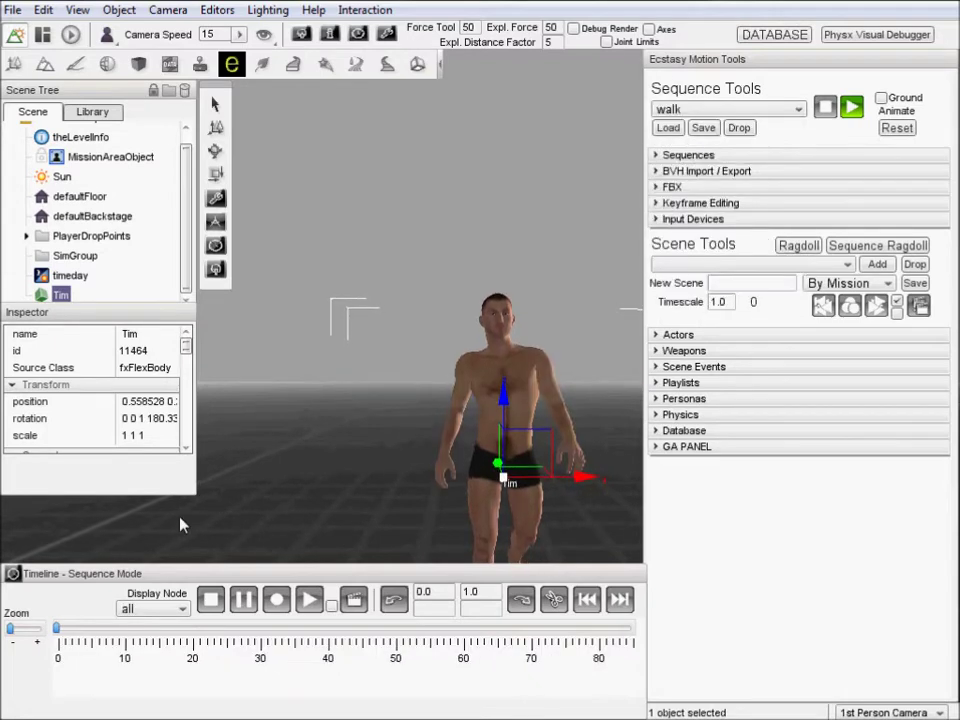
left_click(308, 600)
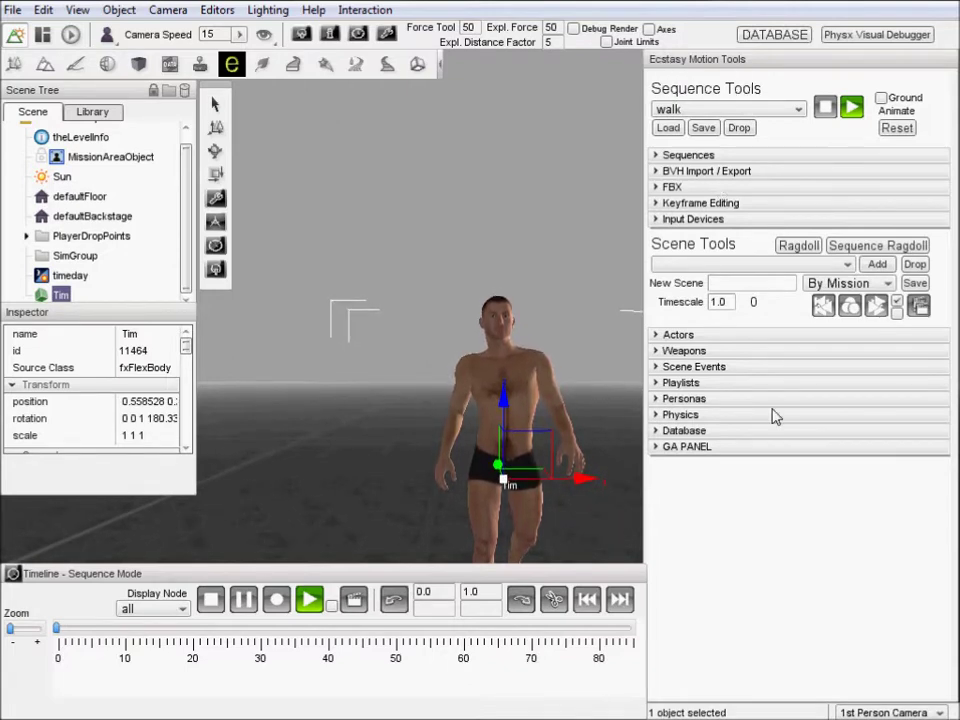
left_click(745, 111)
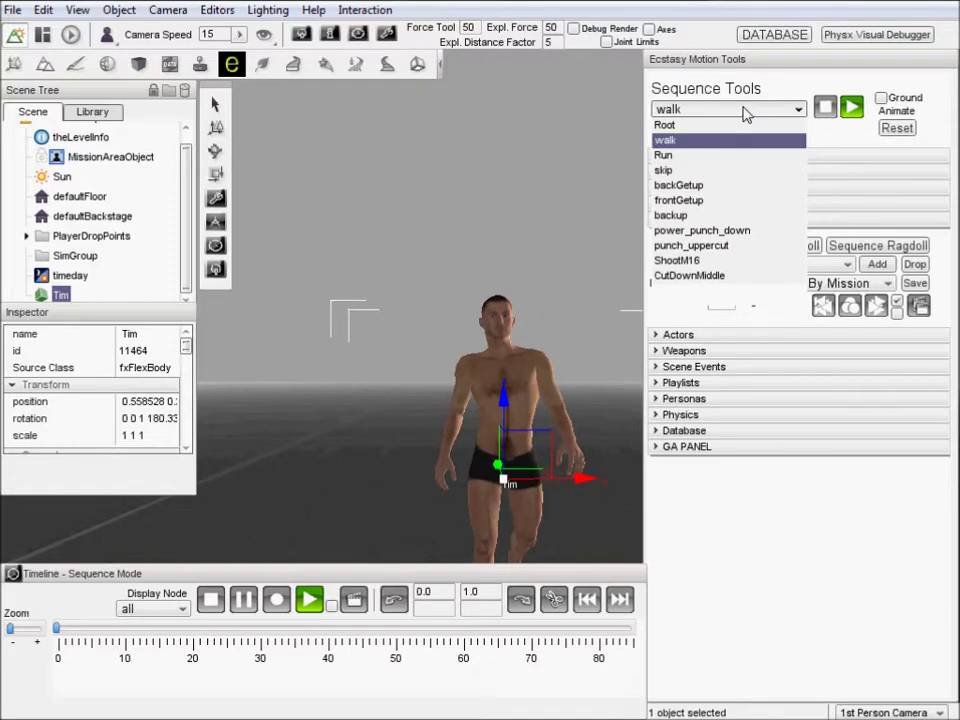
left_click(745, 111)
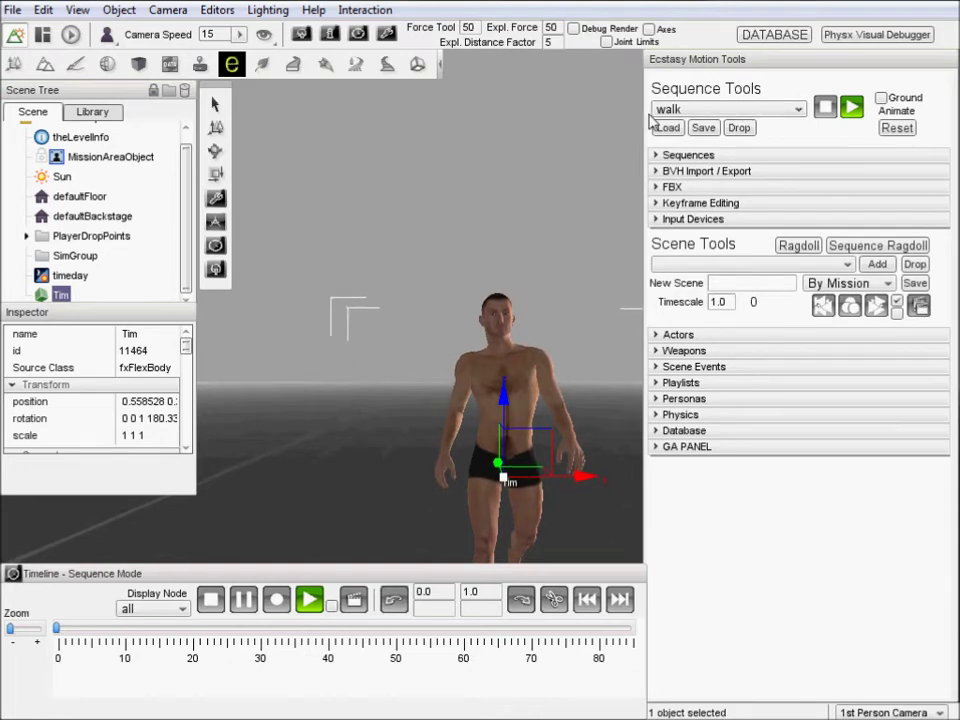
left_click(853, 107)
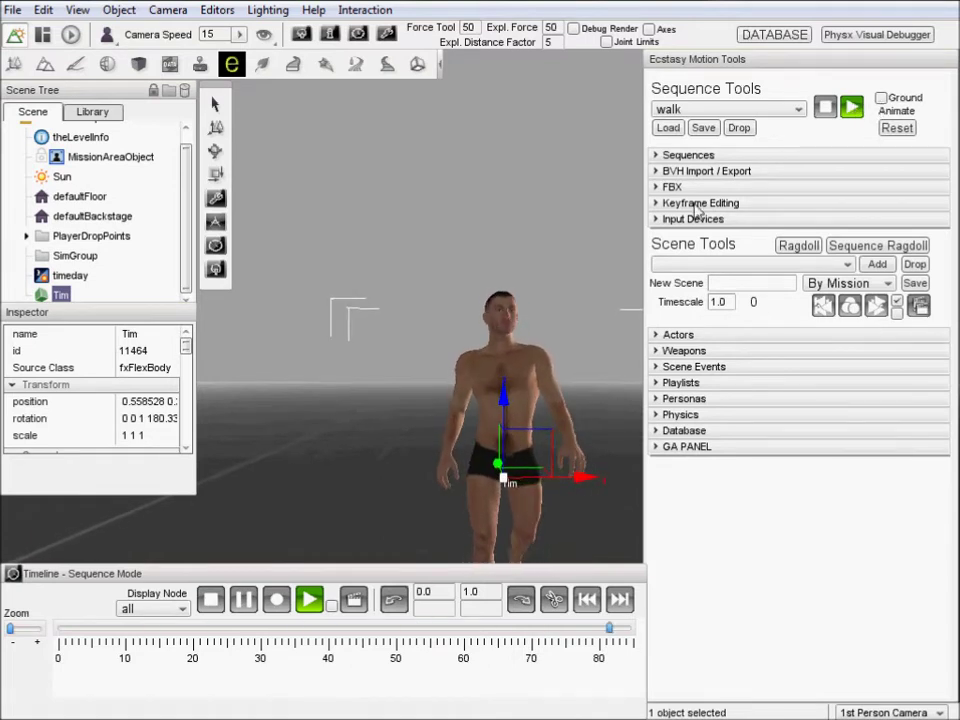
Play the walk sequence with Ground Animate turned on, and reset the scene so the actor returns to its starting place
mouse_move(532, 214)
right_mouse_down()
mouse_move(480, 352)
mouse_move(532, 214)
right_mouse_up()
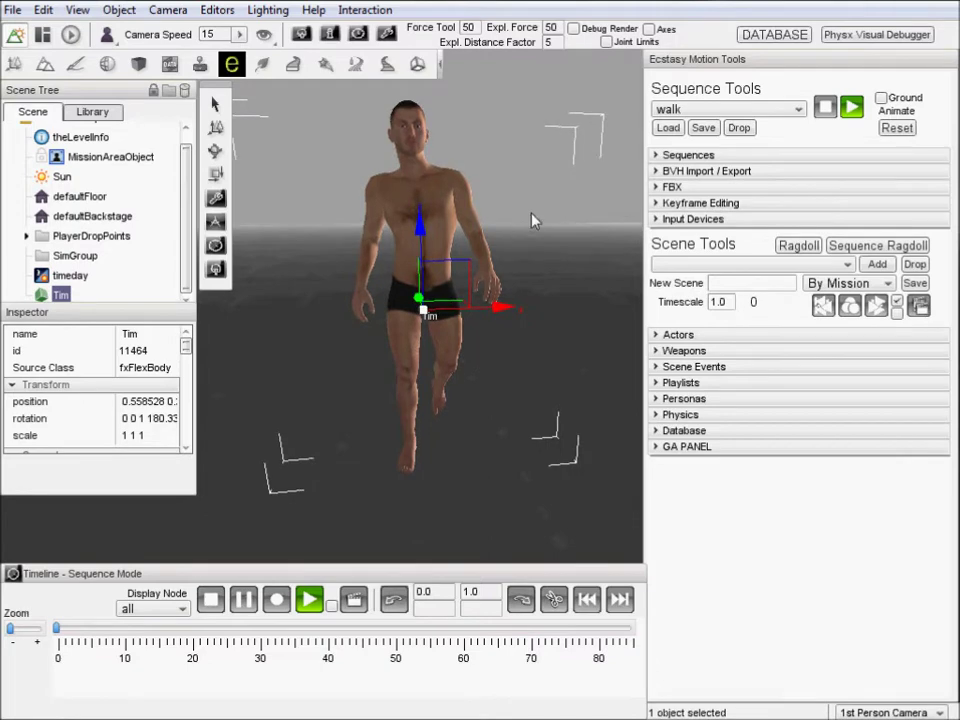
left_click(859, 107)
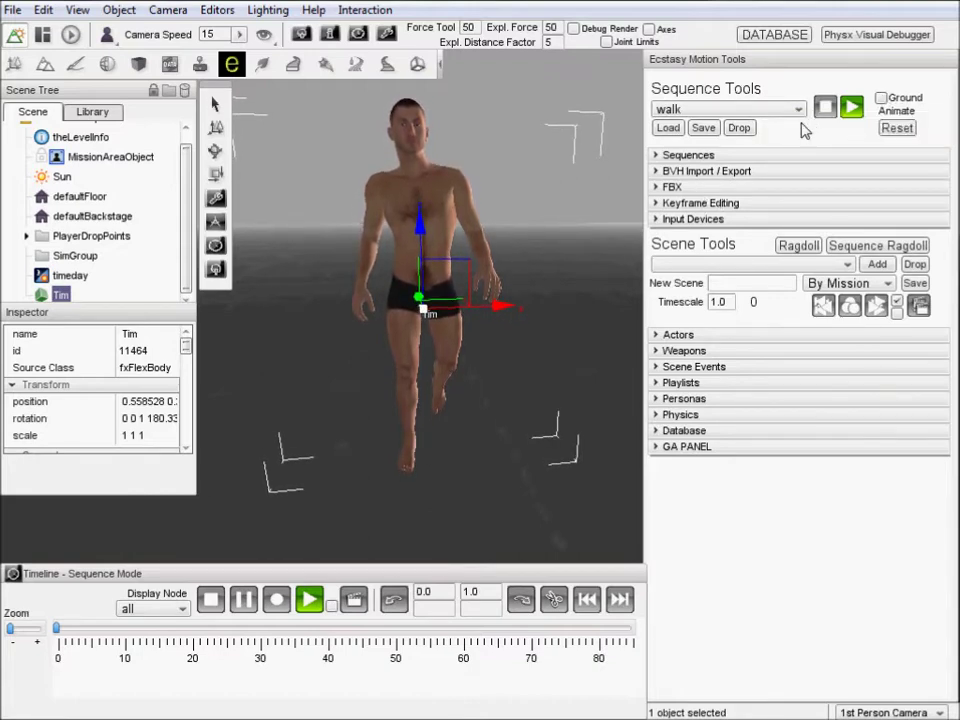
left_click(881, 98)
left_click(853, 107)
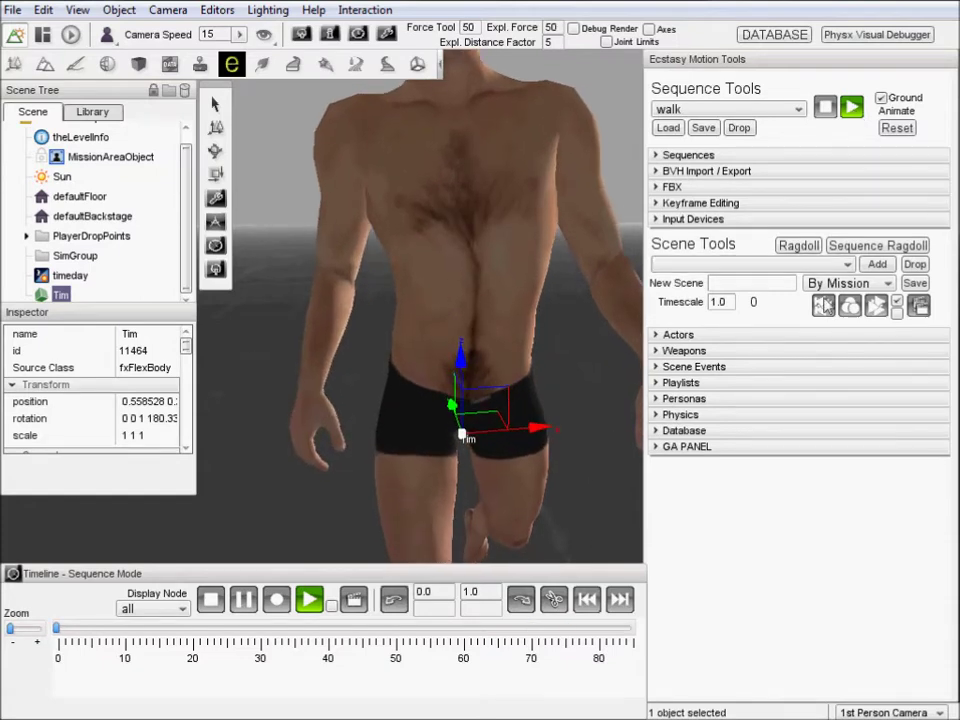
left_click(824, 305)
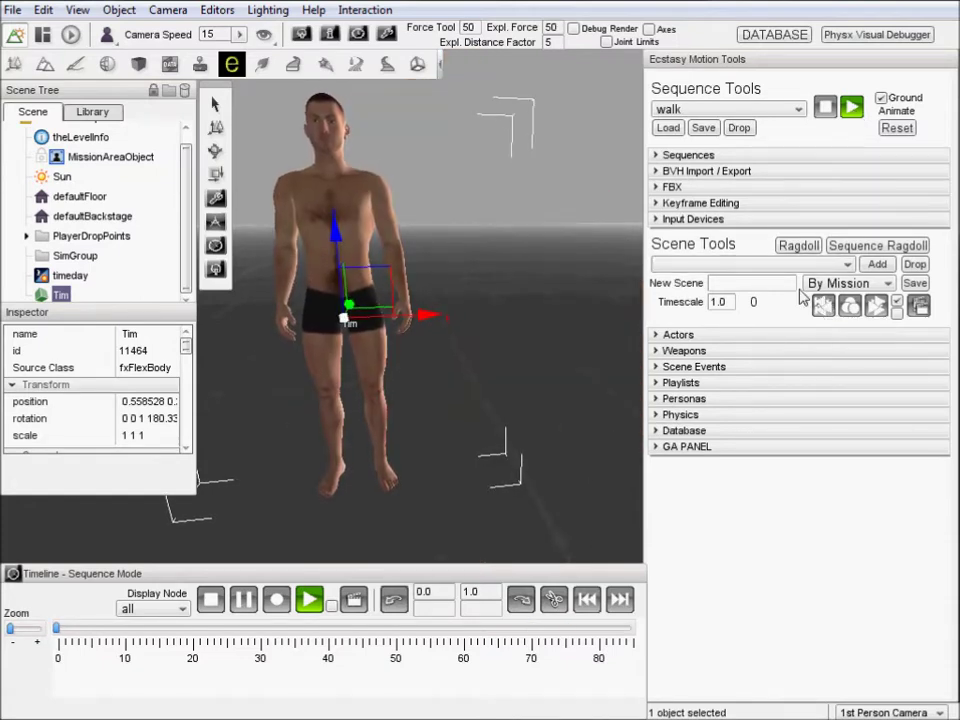
Play the walk sequence with Ground Animate off, and turn off its Cyclic setting so it plays only once
left_click(677, 157)
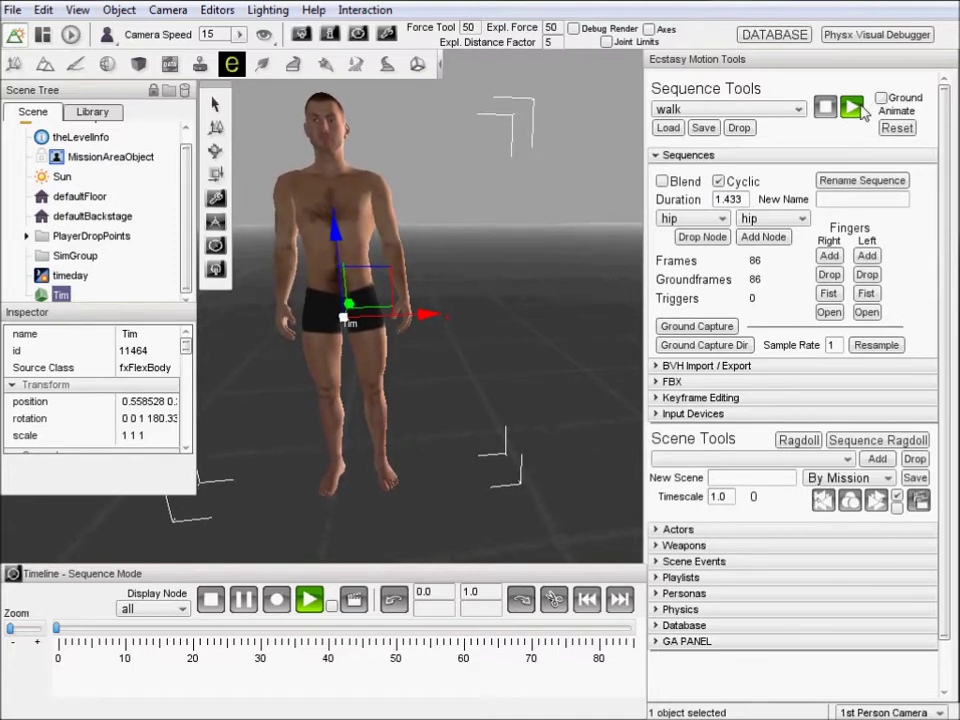
left_click(852, 108)
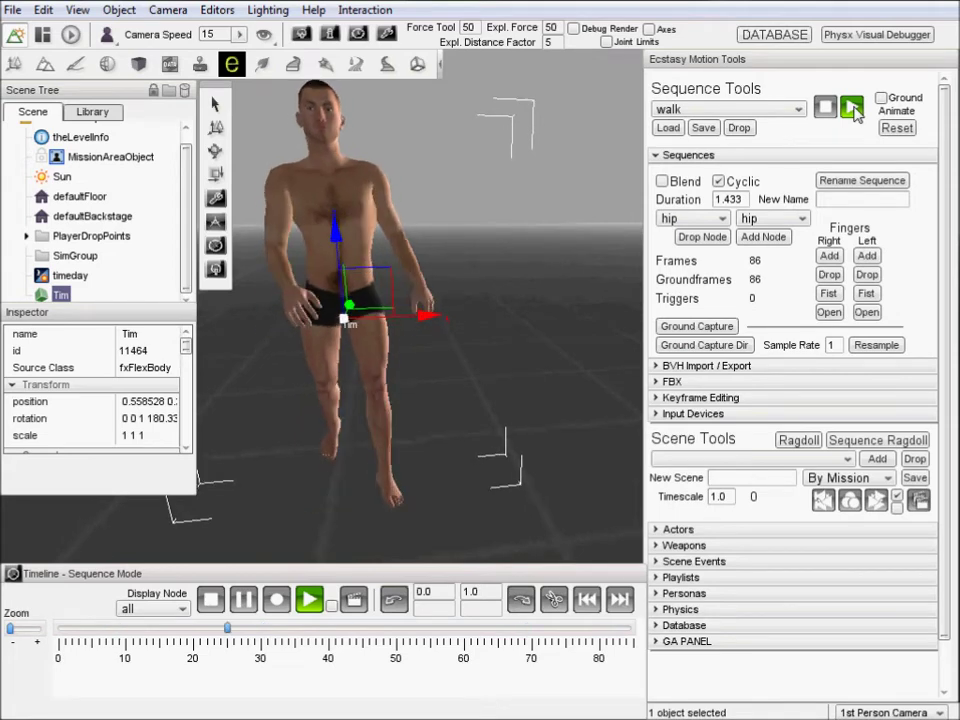
left_click(718, 182)
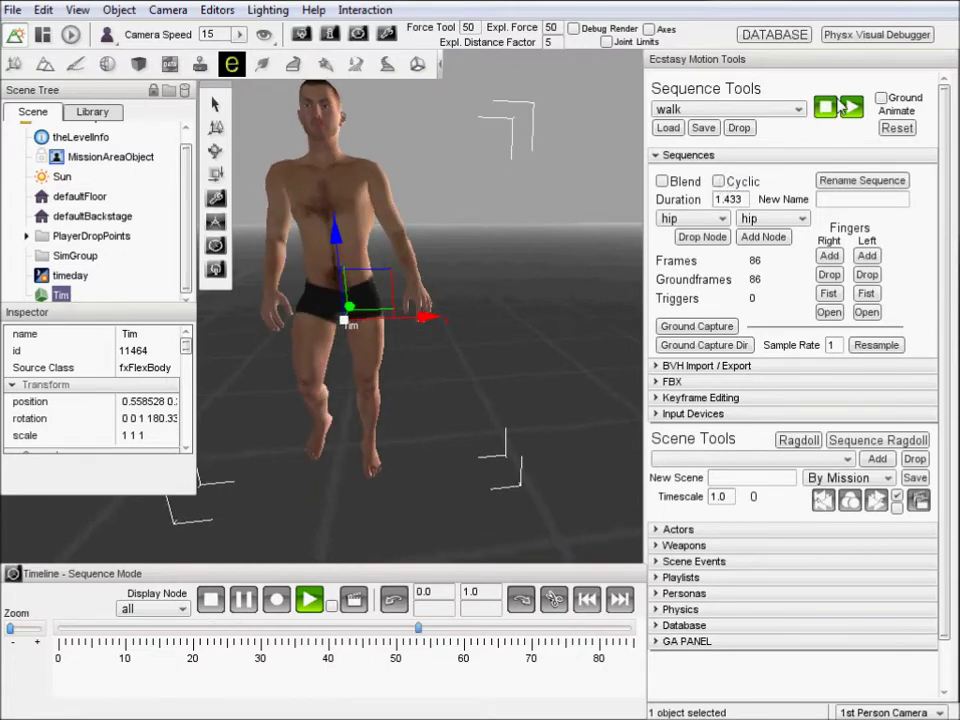
left_click(851, 110)
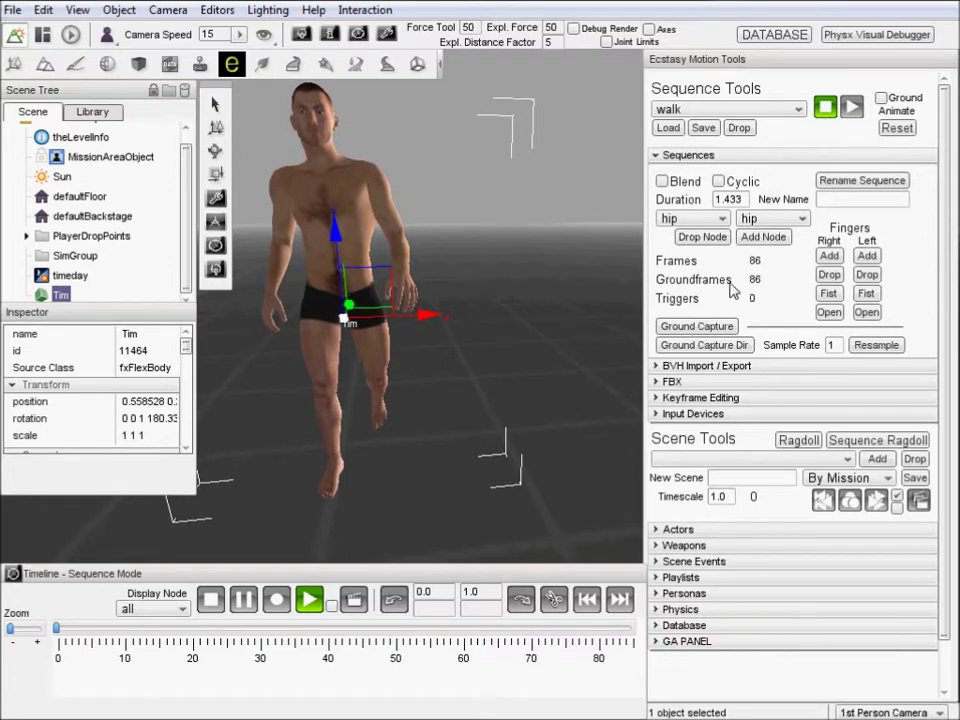
left_click(664, 158)
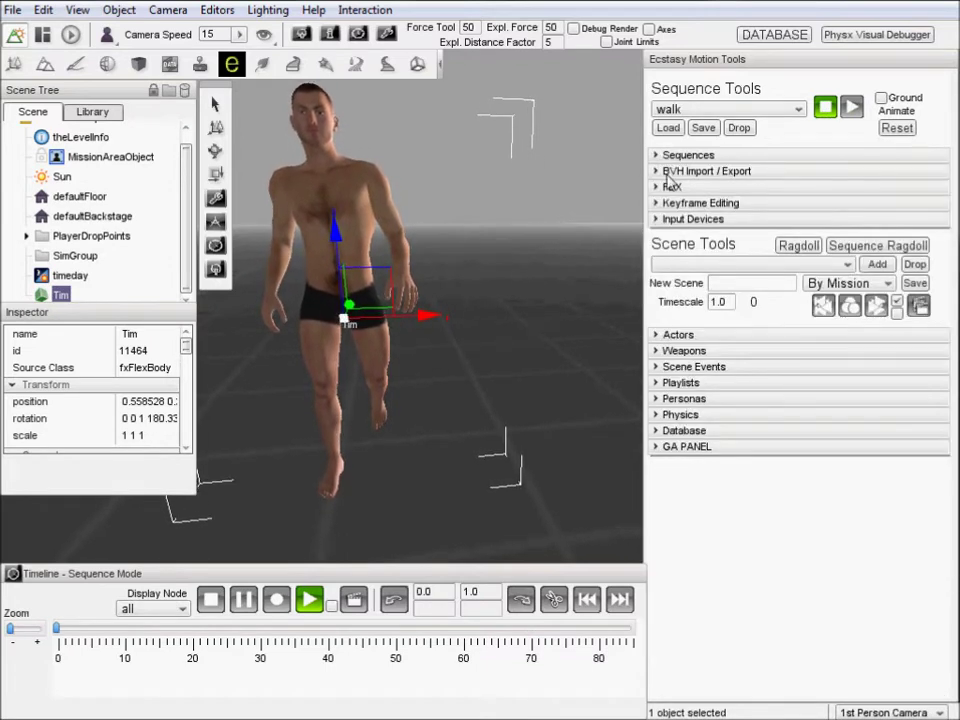
Review the BVH import and export settings, and add the walk and Run sequences to the FBX export list
left_click(668, 174)
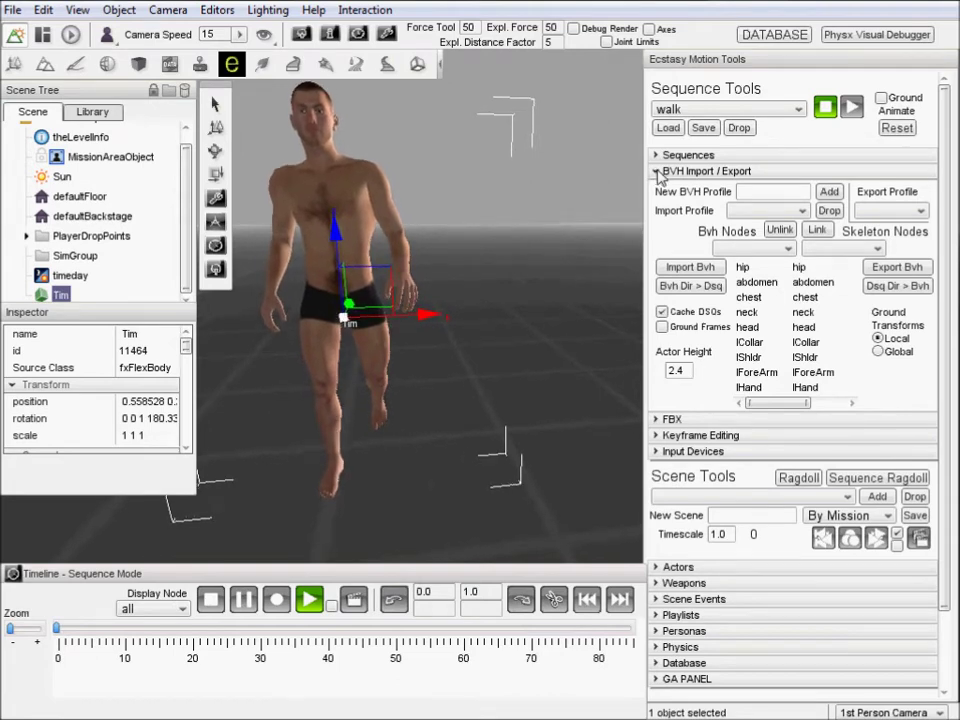
left_click(667, 172)
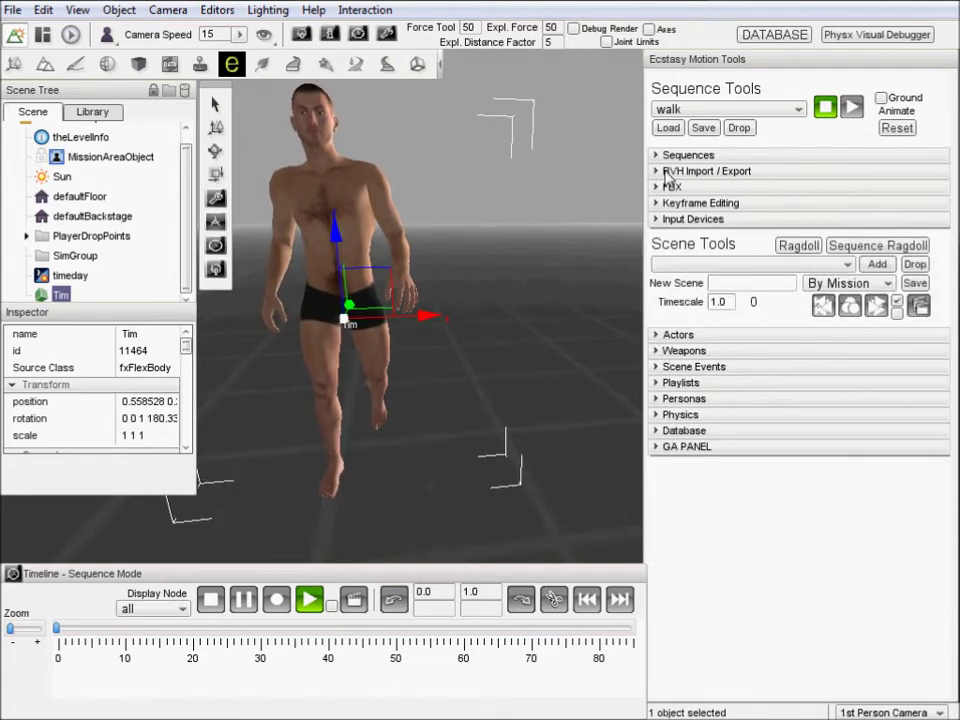
left_click(666, 188)
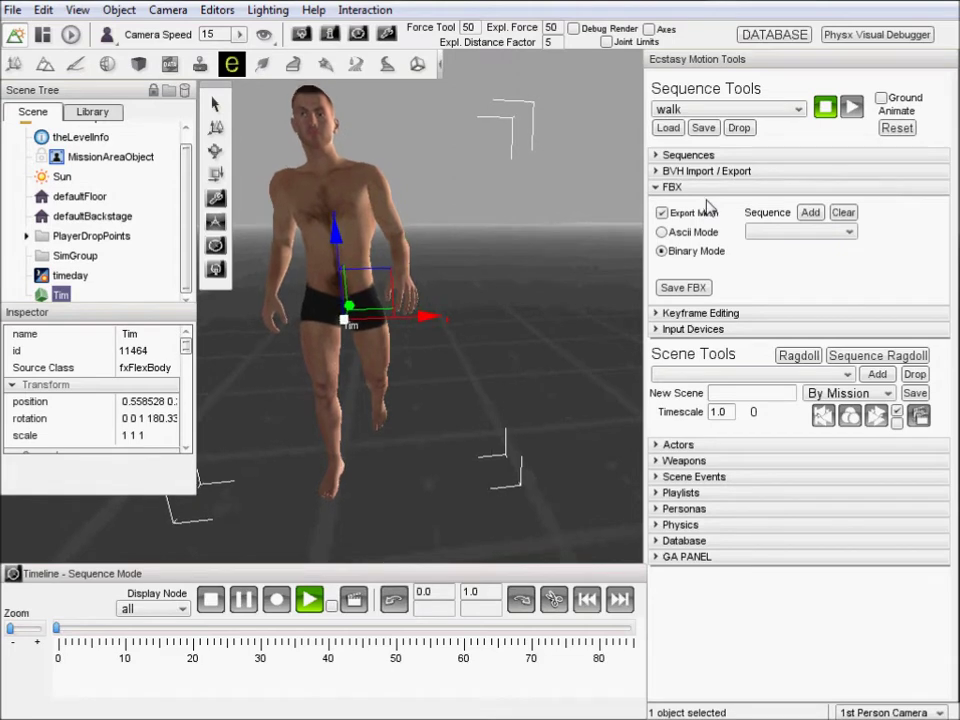
left_click(845, 231)
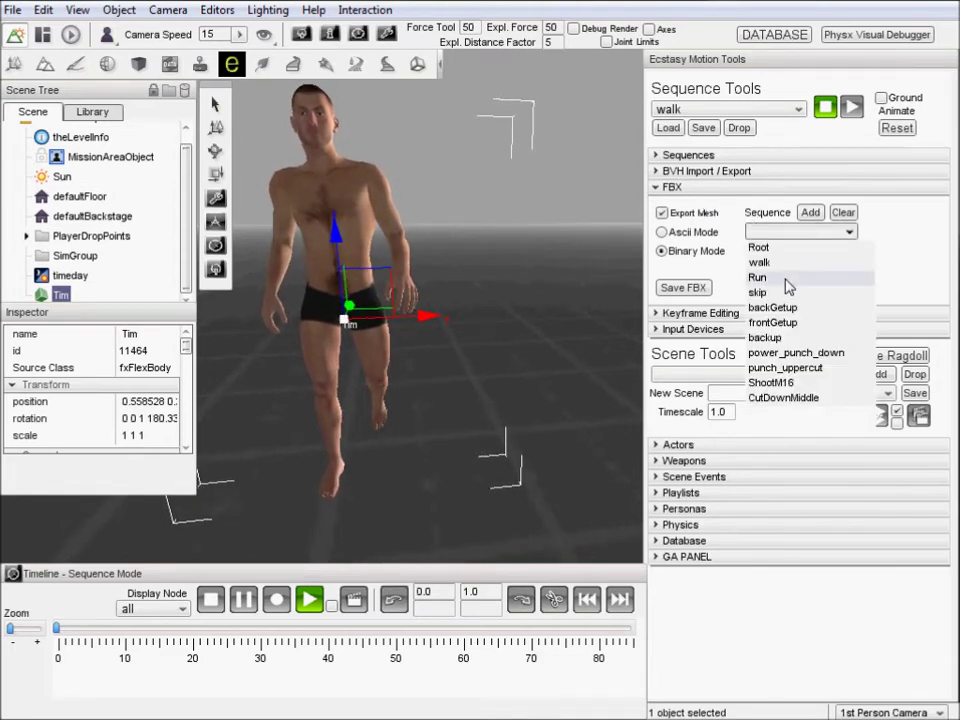
left_click(789, 277)
left_click(798, 234)
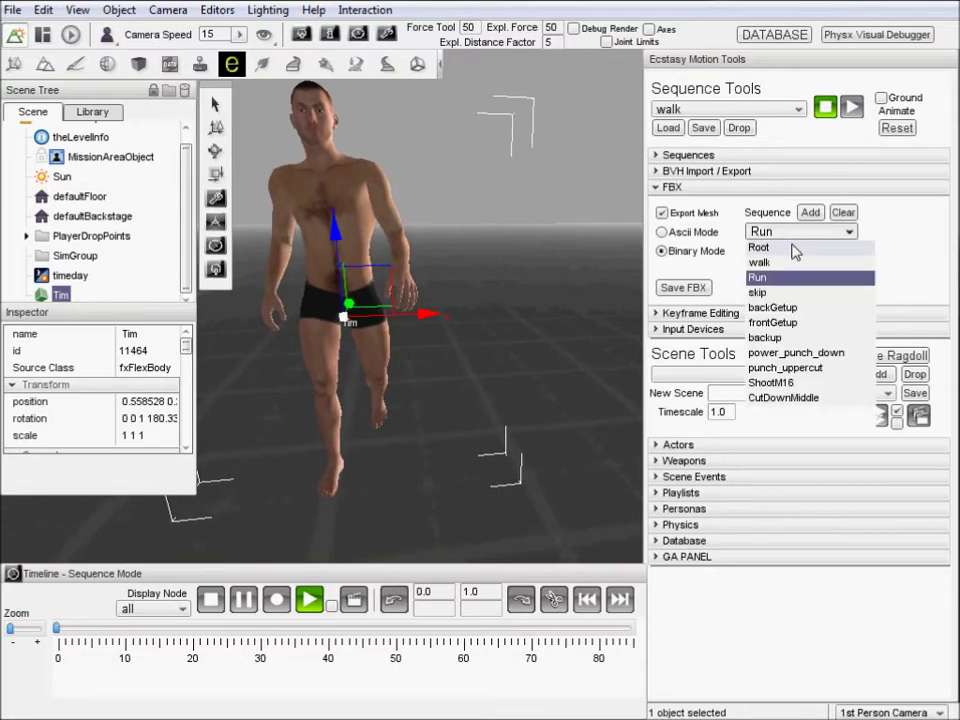
left_click(773, 262)
left_click(810, 212)
left_click(803, 233)
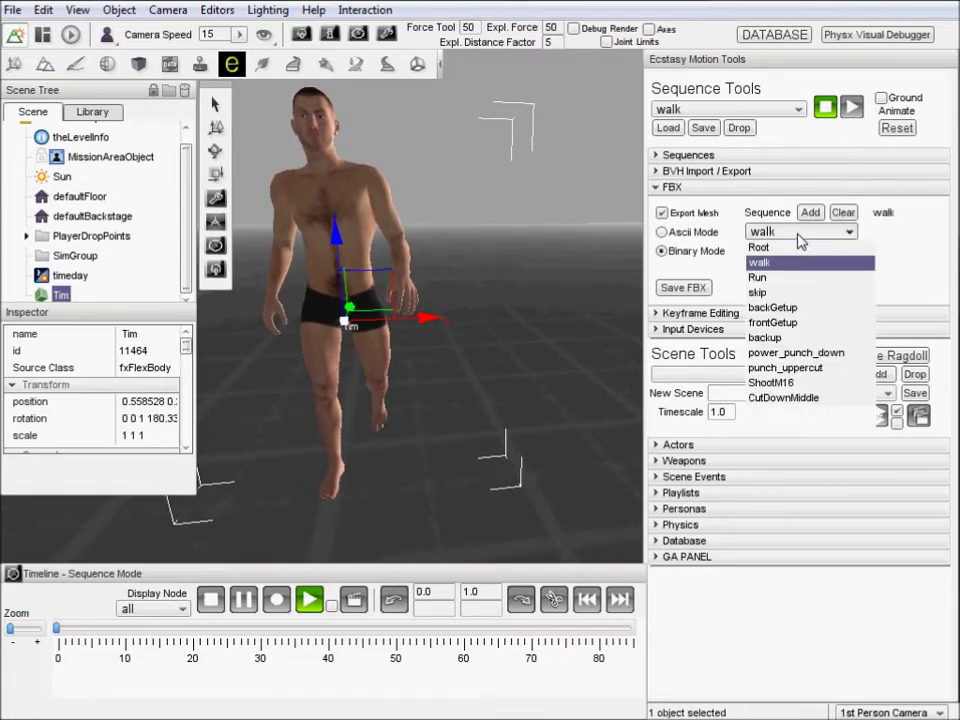
left_click(758, 277)
left_click(810, 213)
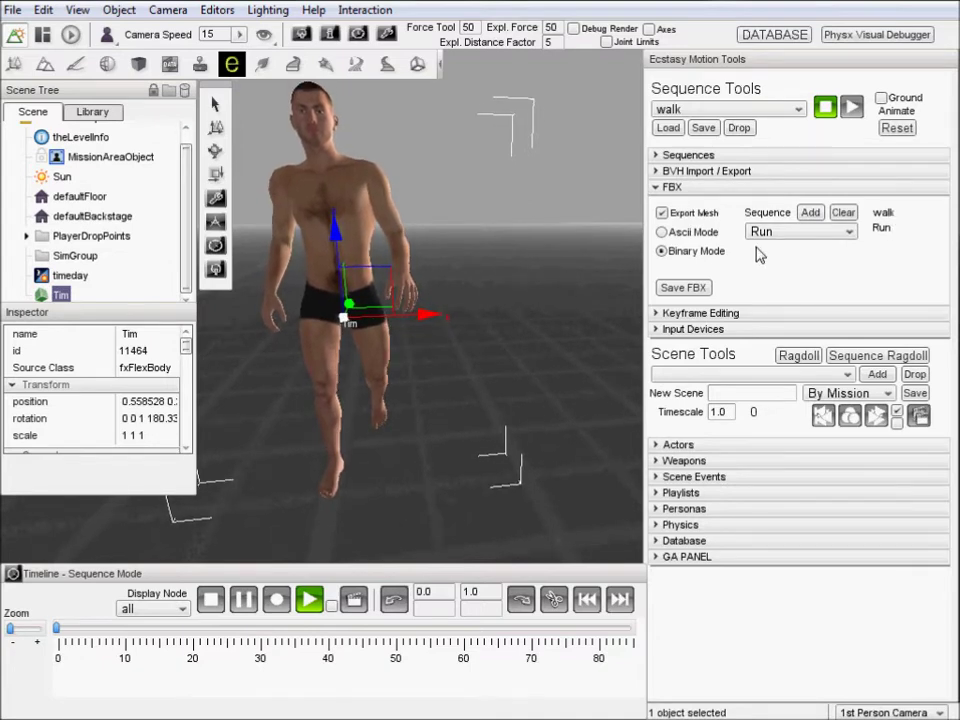
left_click(660, 187)
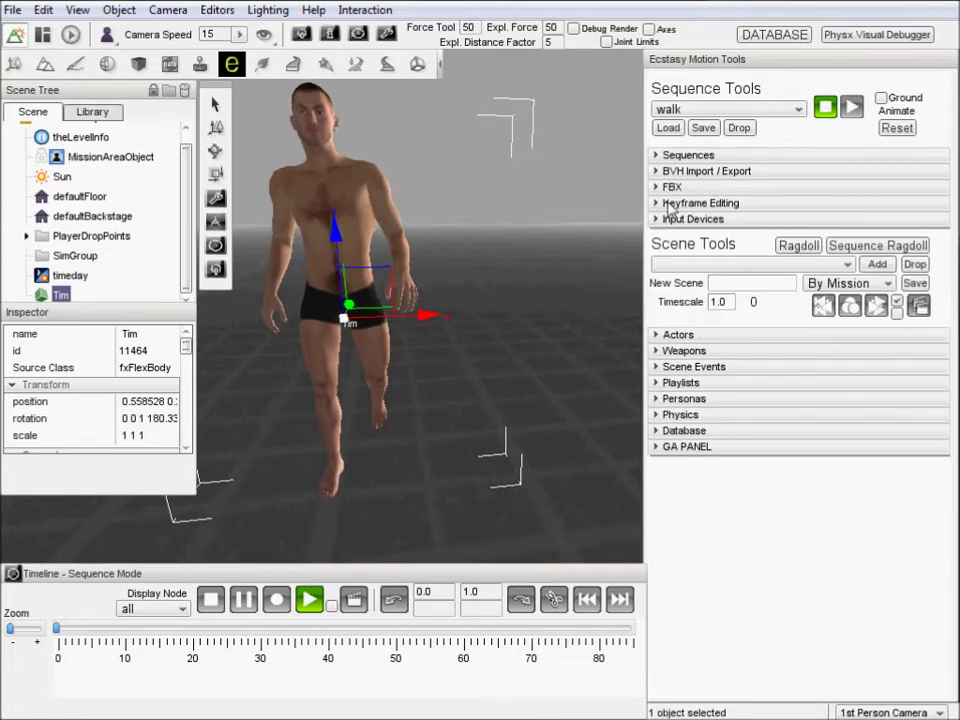
Choose the head node for keyframe rotation editing, and subtract a Y rotation of 20 from it
left_click(662, 204)
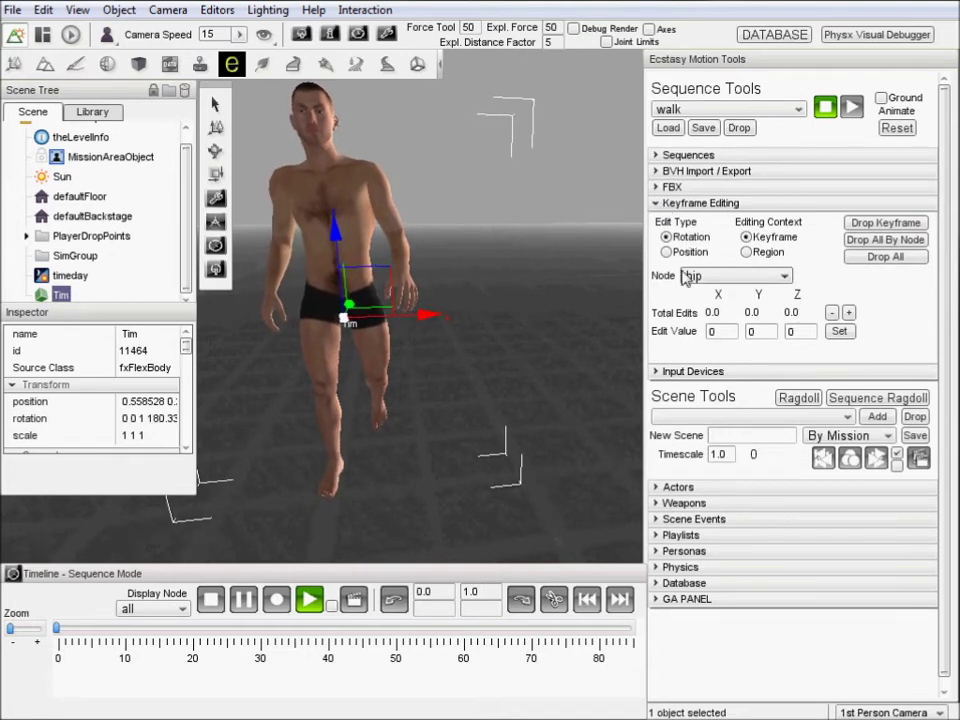
left_click(740, 280)
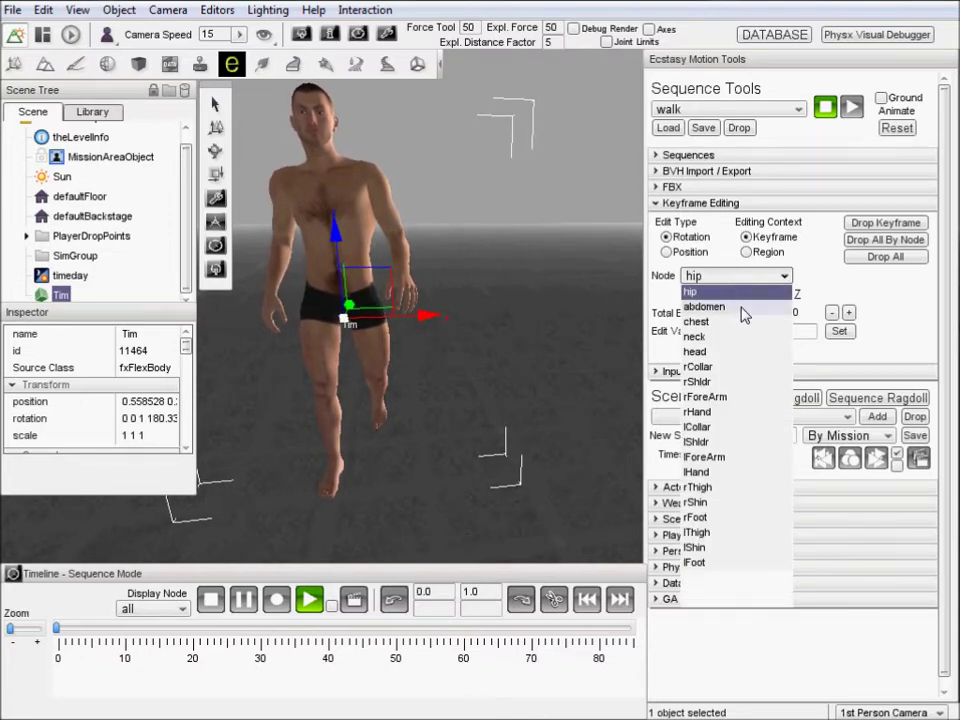
left_click(718, 352)
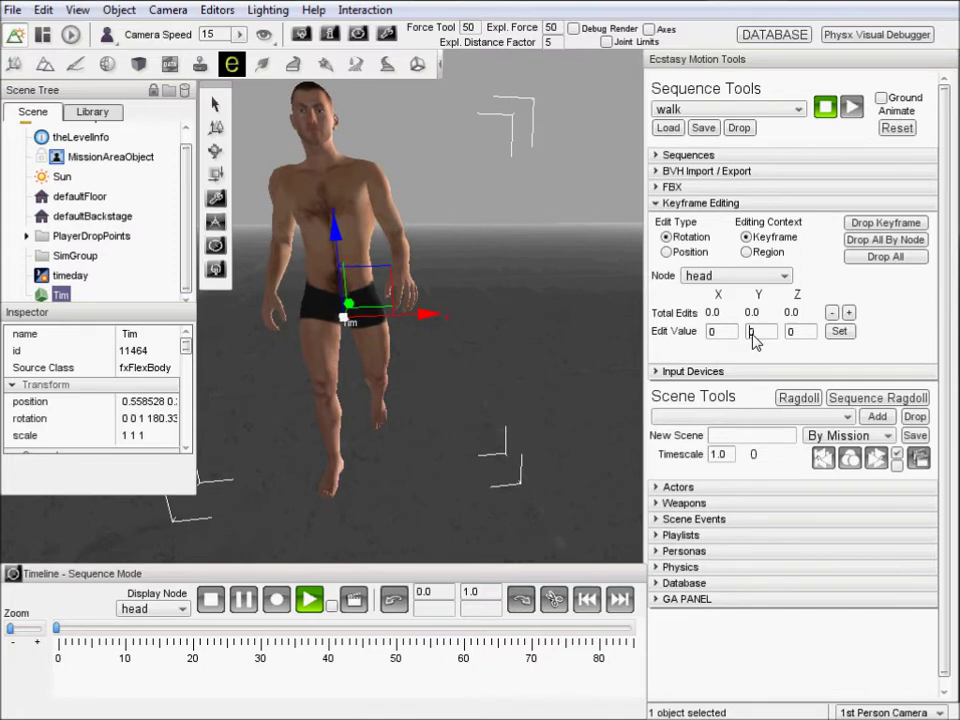
type("20")
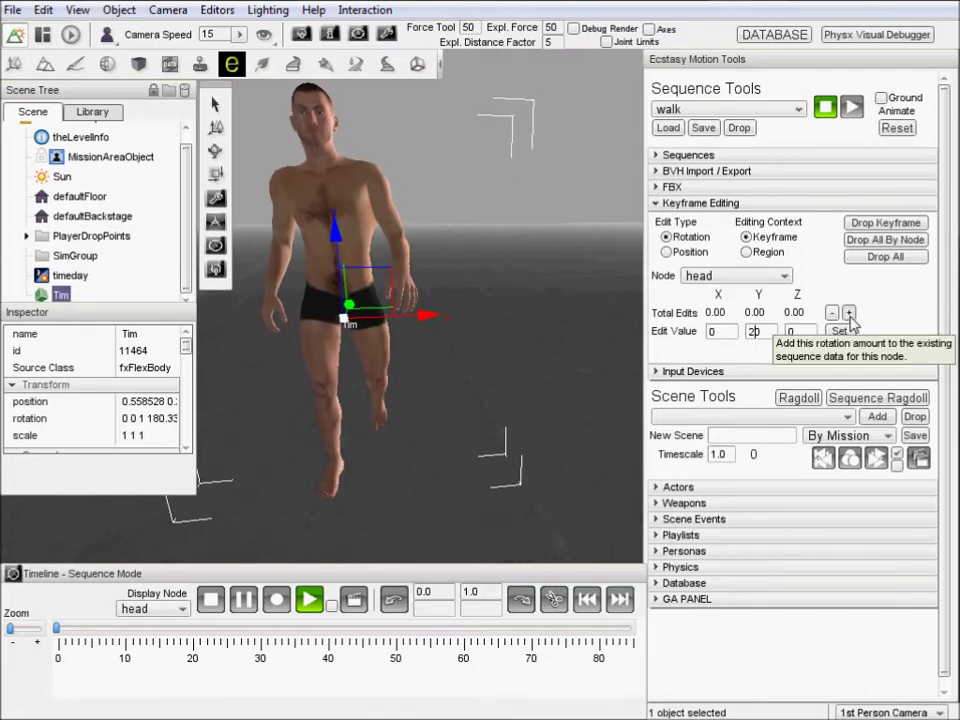
left_click(831, 314)
left_click(840, 334)
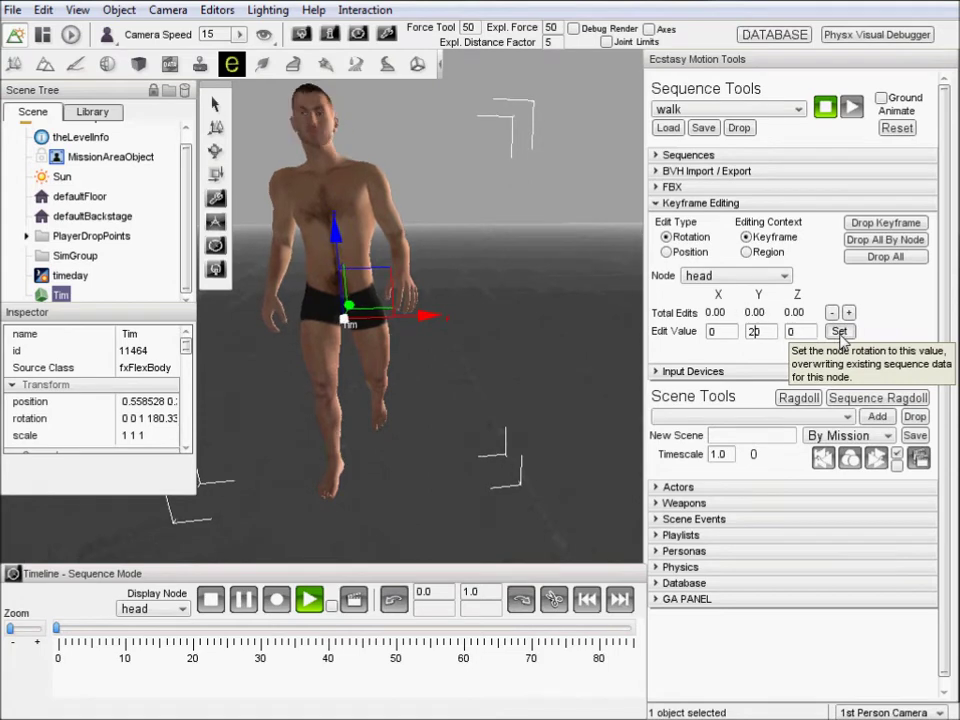
left_click(832, 315)
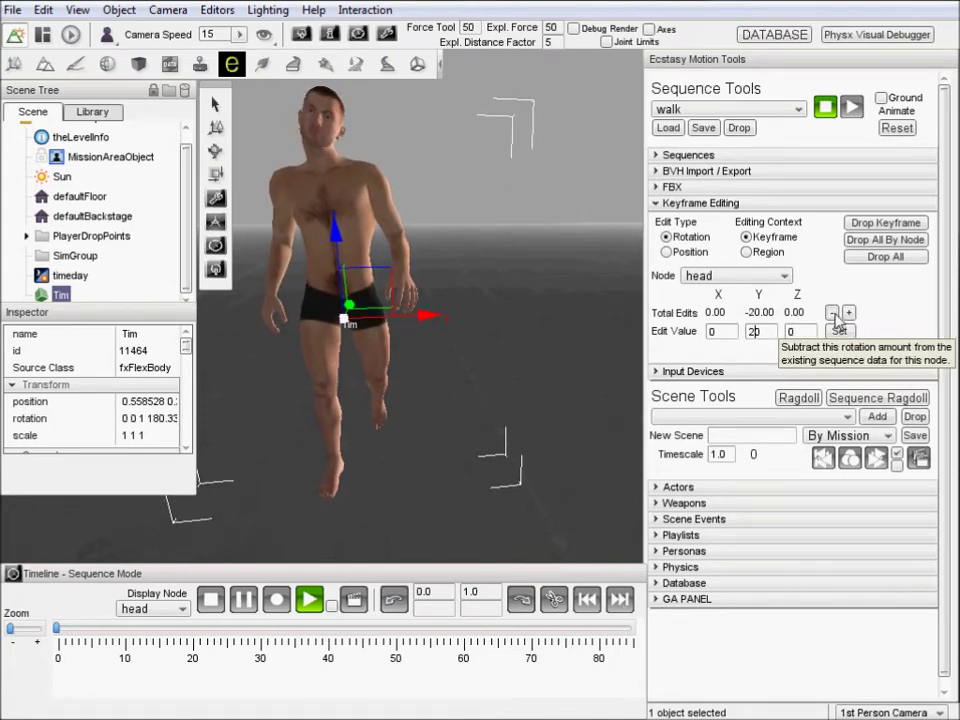
Add the 20 Y rotation to the head repeatedly up to 80, and subtract it repeatedly down to a total of -60
left_click(848, 314)
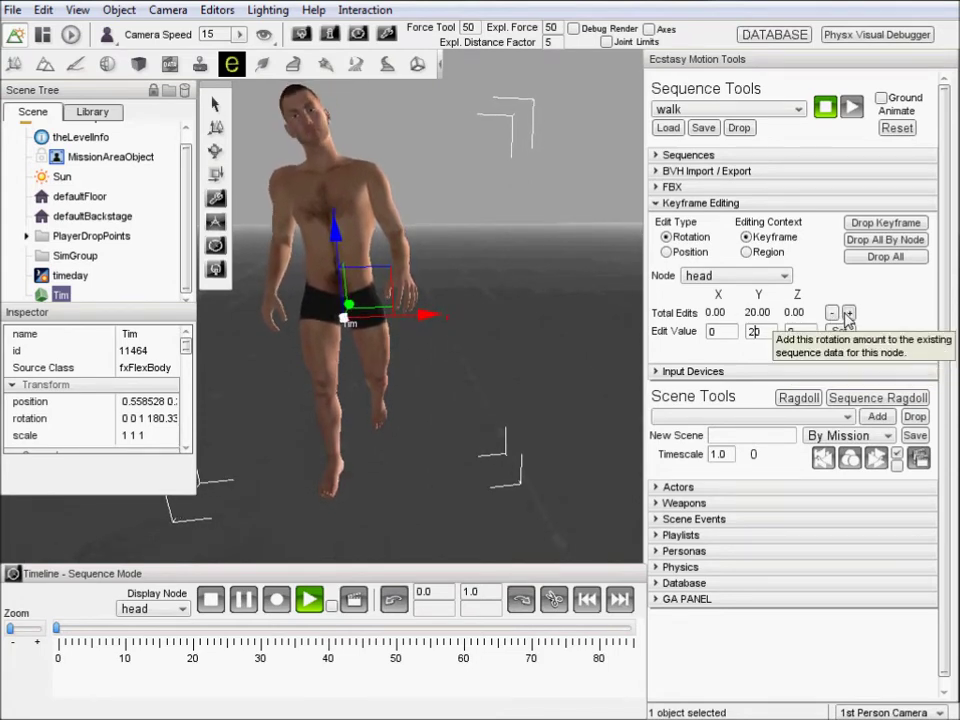
left_click(848, 314)
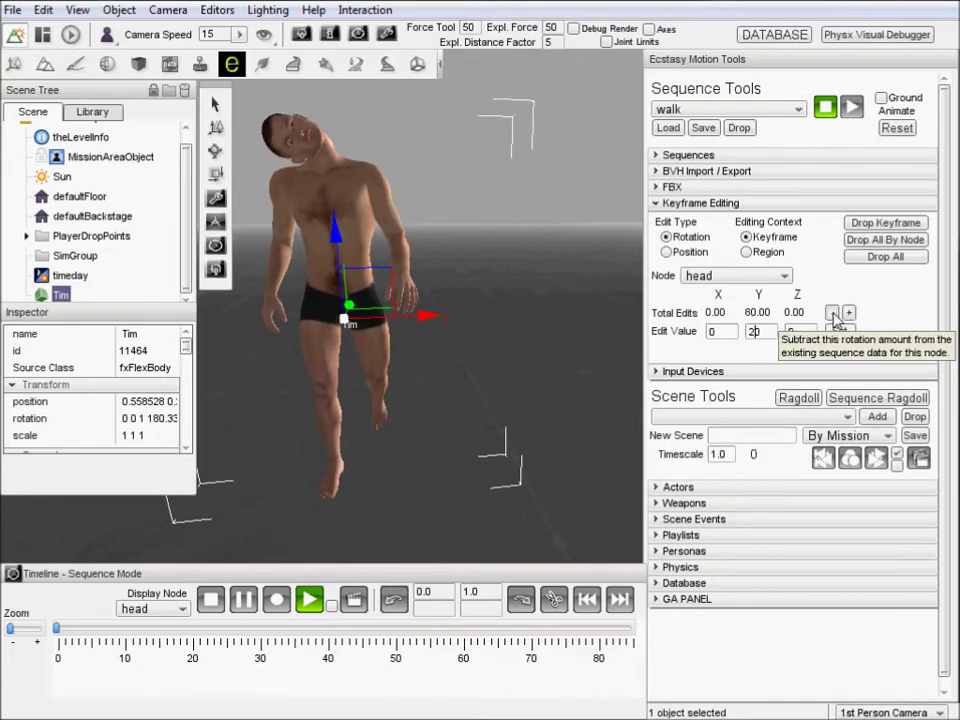
left_click(832, 314)
left_click(832, 314)
left_click(832, 314)
left_click(832, 314)
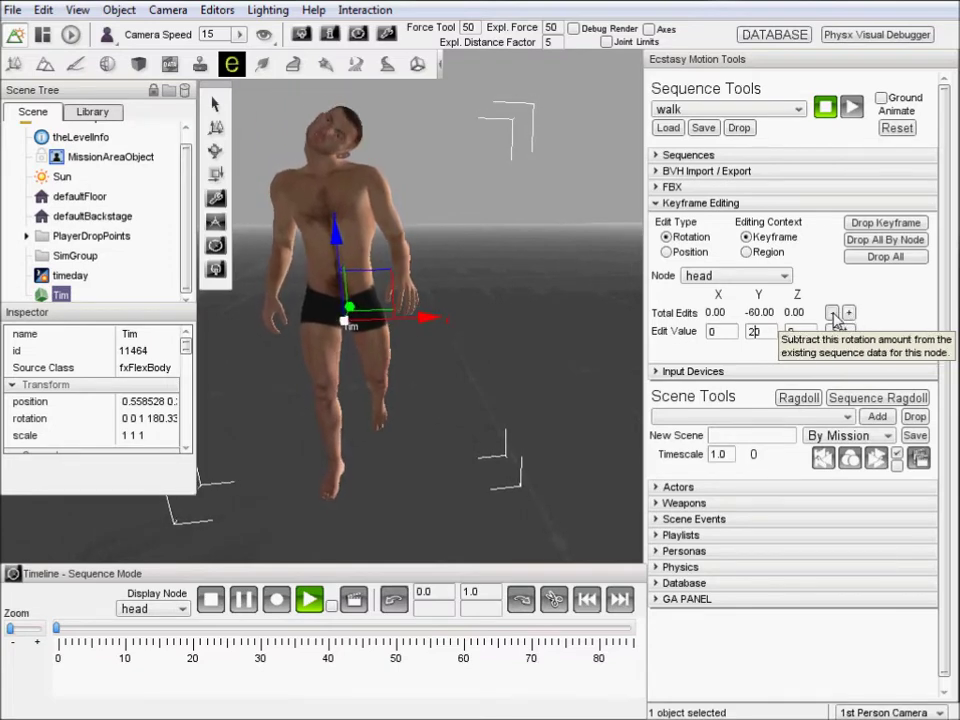
Add the 20 Y rotation to the head up to a total of 20, and subtract it once to bring the total to 0
left_click(848, 313)
left_click(848, 313)
left_click(848, 313)
left_click(848, 313)
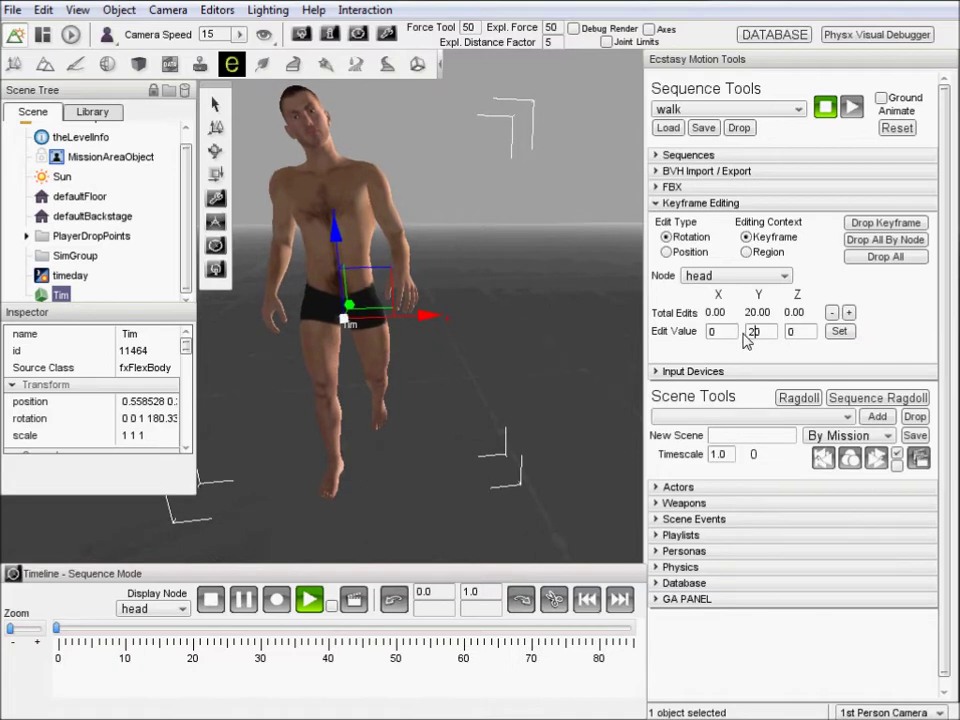
left_click(832, 313)
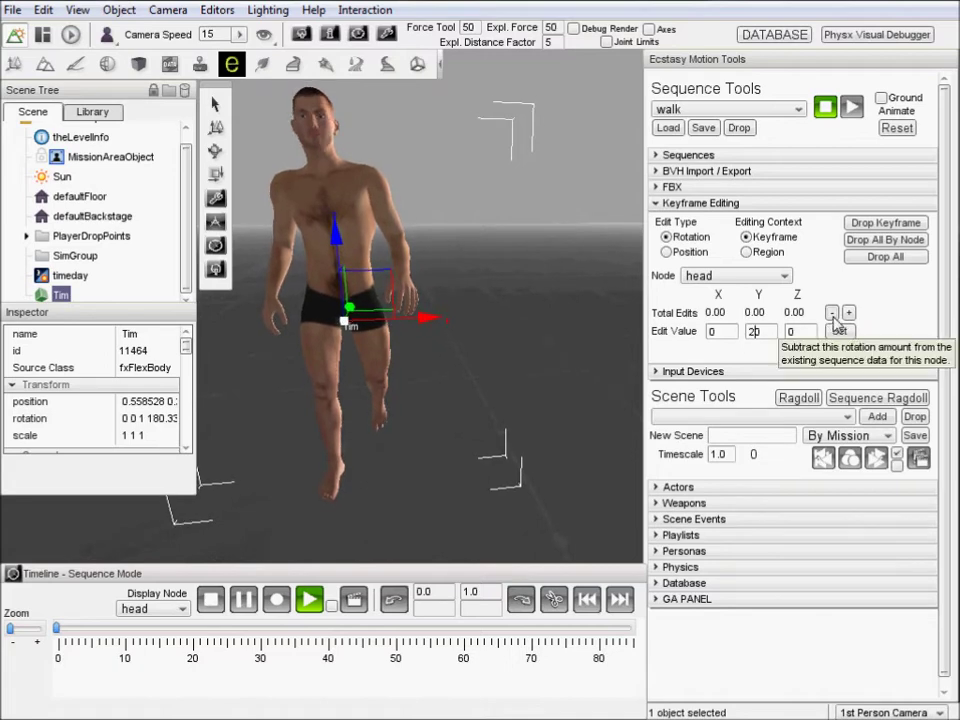
Review the Kinect and OptiTrack input device settings, and load NickTestScene as the current scene
left_click(670, 373)
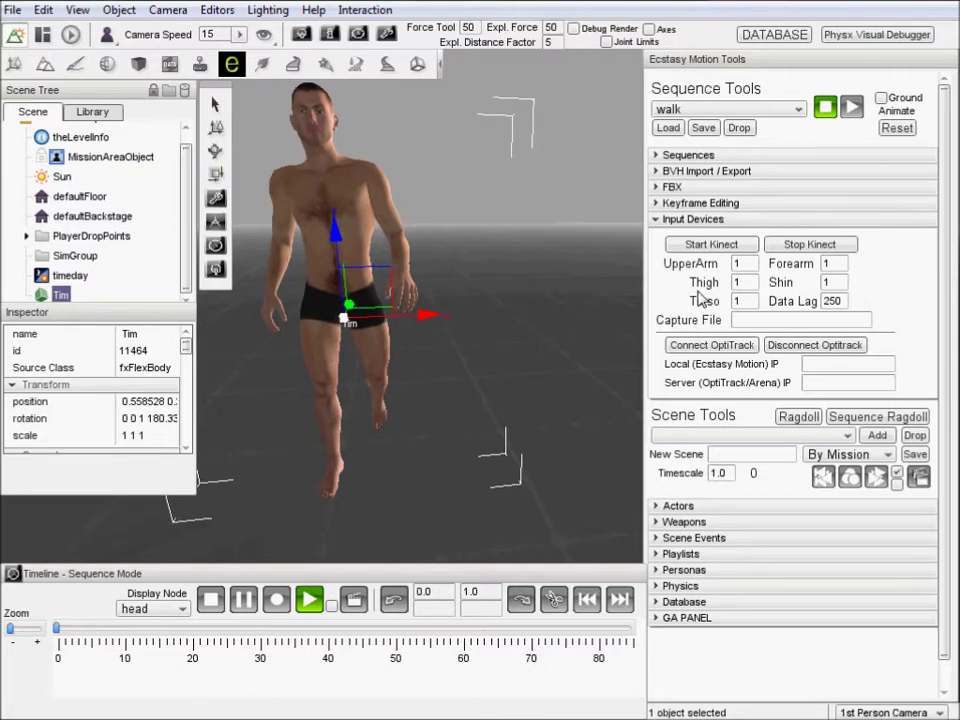
left_click(658, 221)
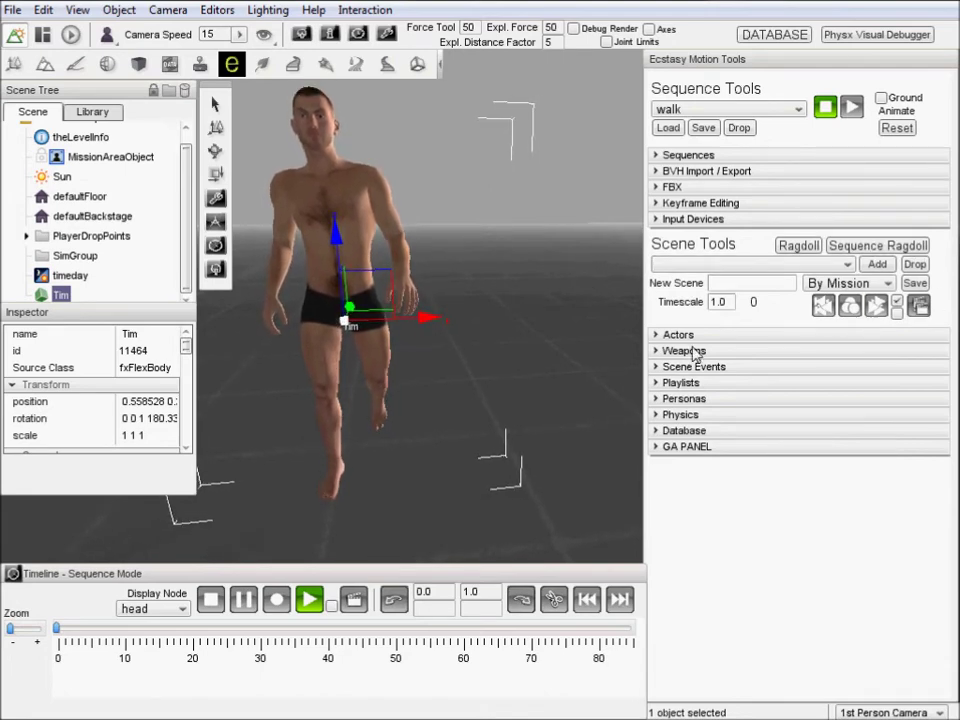
left_click(690, 266)
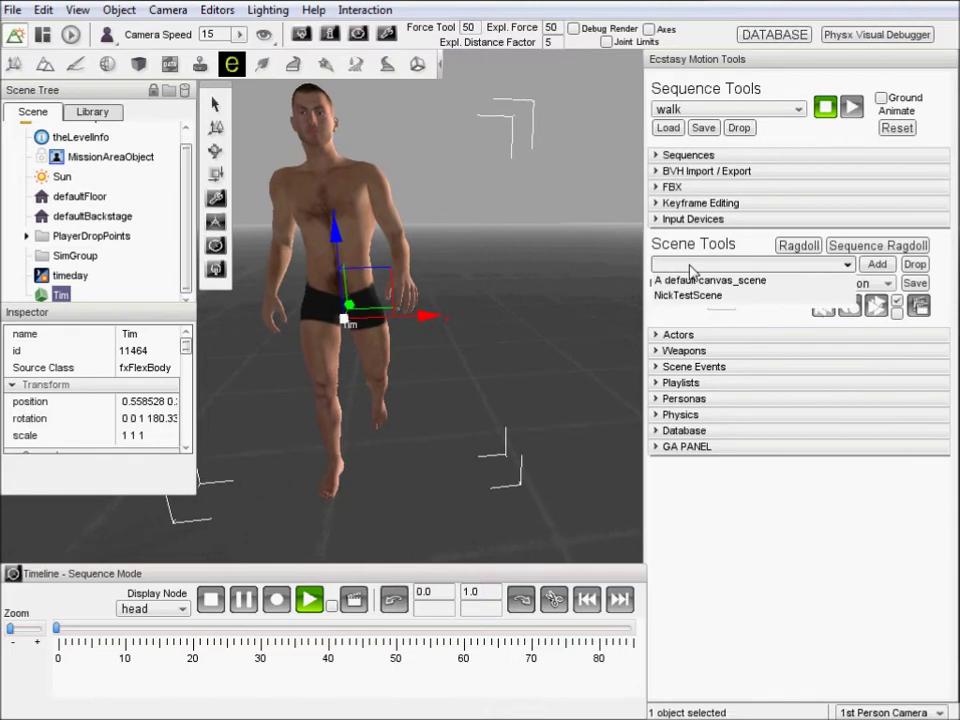
left_click(708, 302)
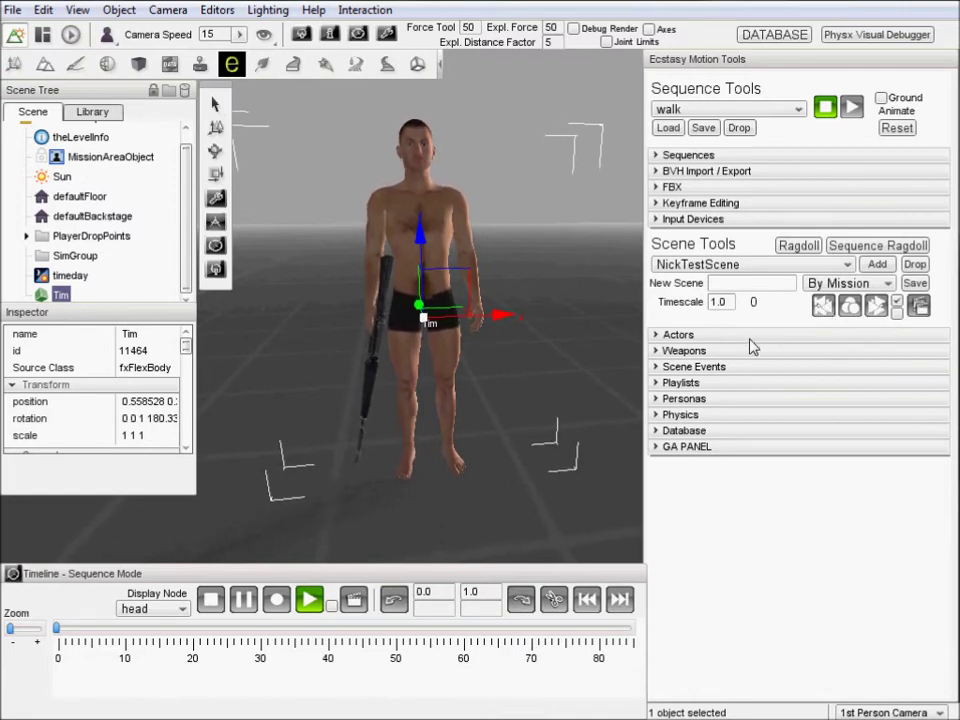
Play the walk sequence with Ground Animate on, and turn Ground Animate off again
left_click(881, 98)
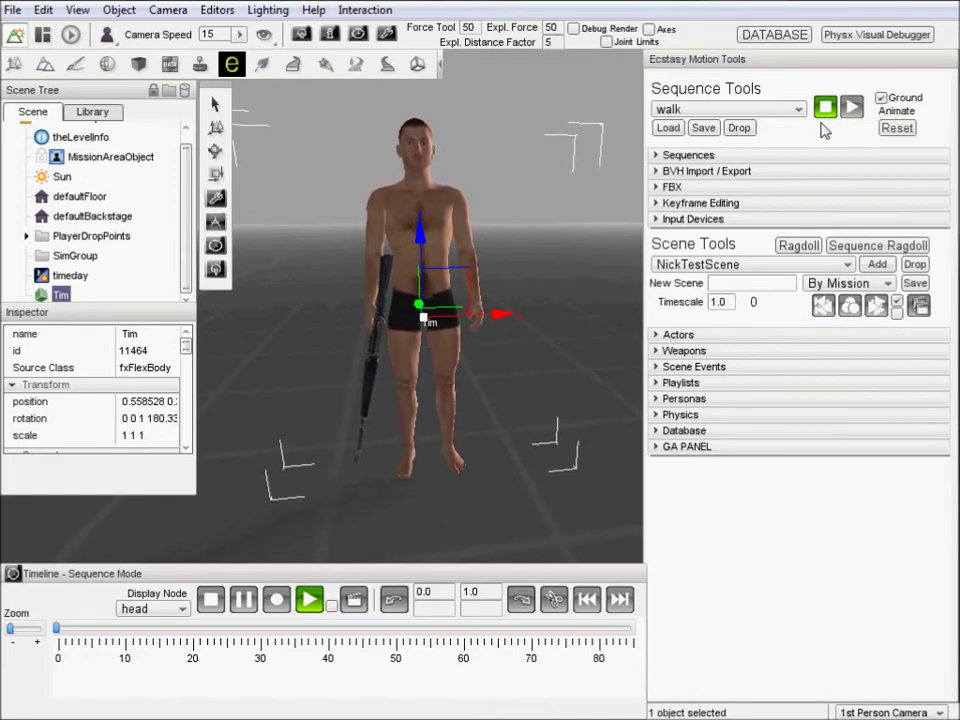
left_click(852, 108)
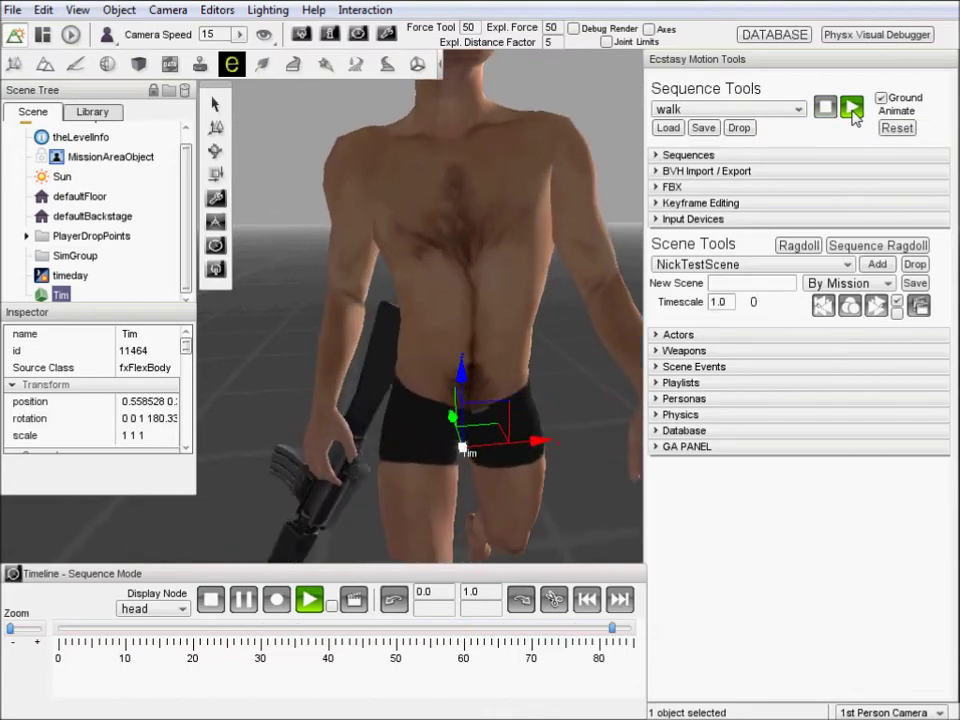
left_click(881, 98)
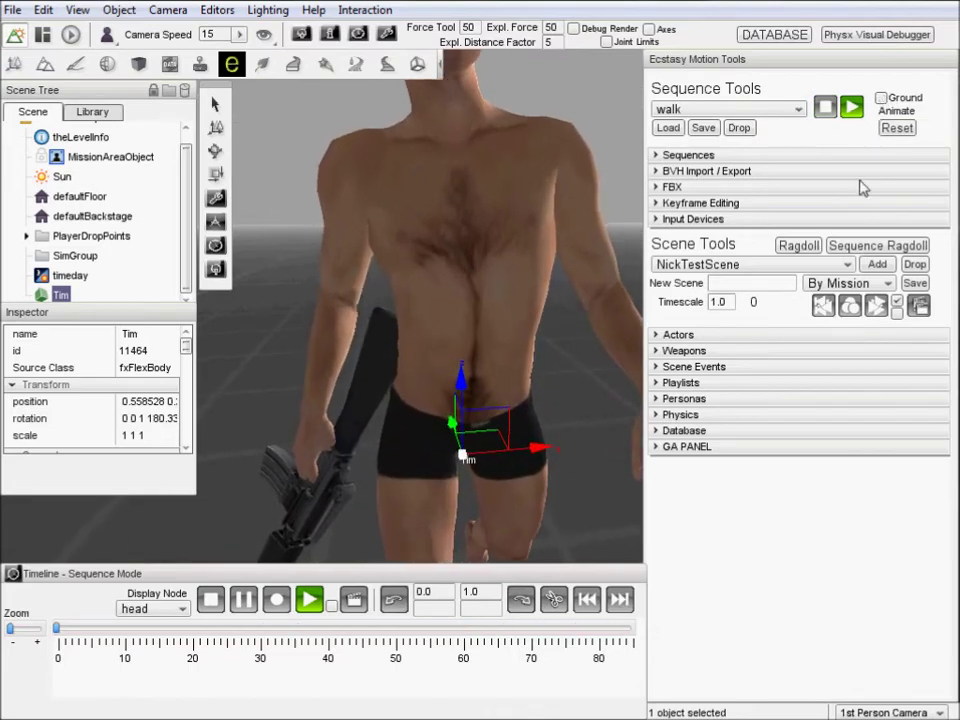
Play NickTestScene from its start, and reset the scene to the start again
left_click(822, 307)
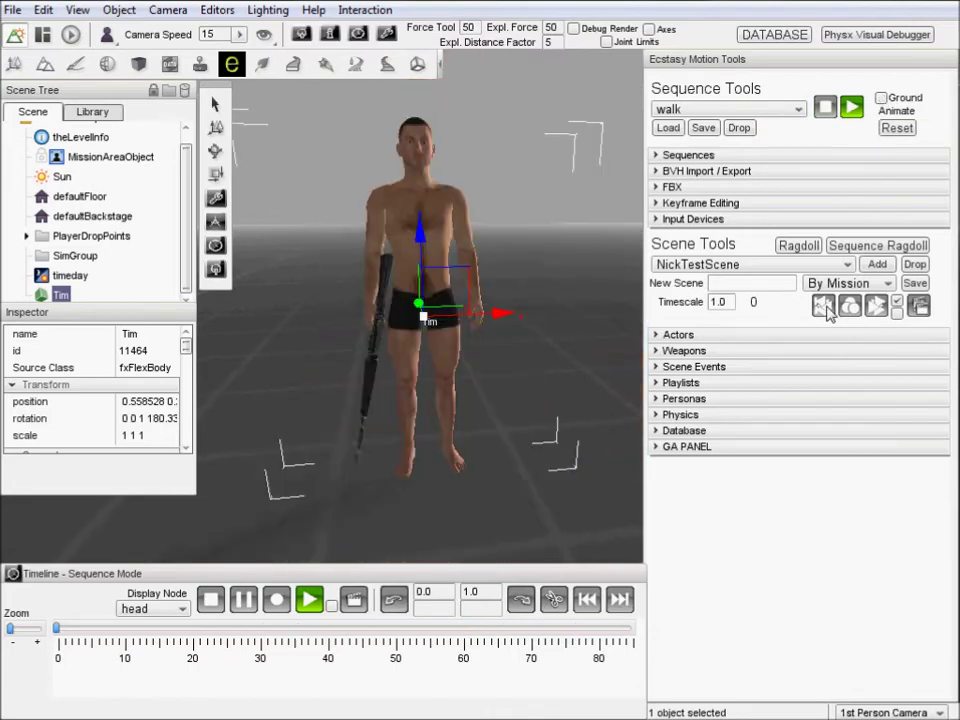
left_click(878, 306)
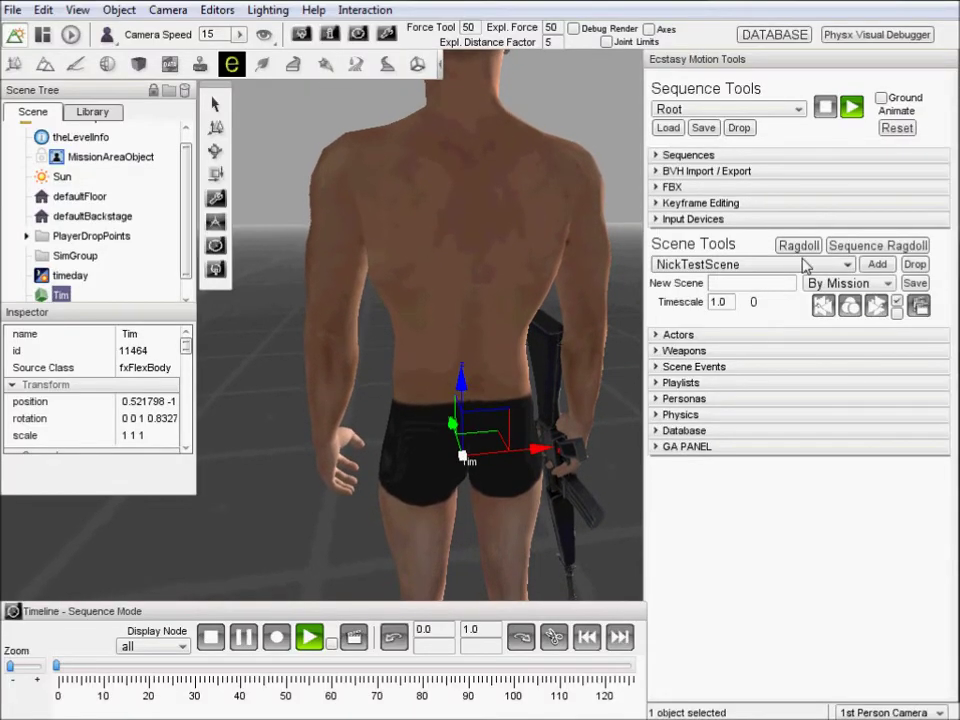
left_click(825, 307)
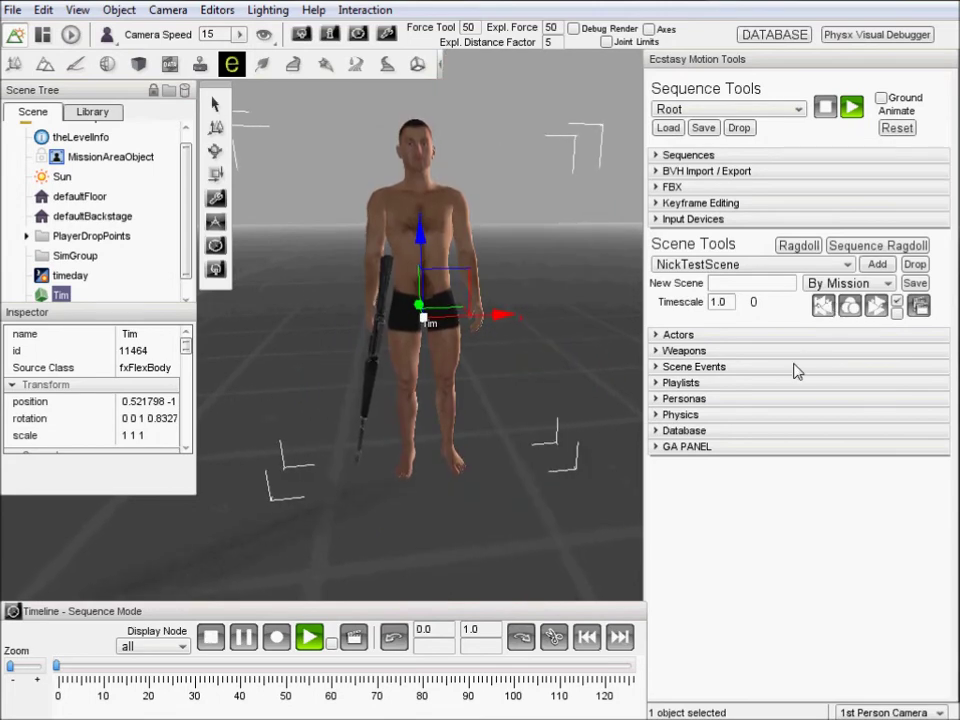
Review the weapon and weapon attack settings with the list of available weapons, and the scene event categories and options
left_click(688, 355)
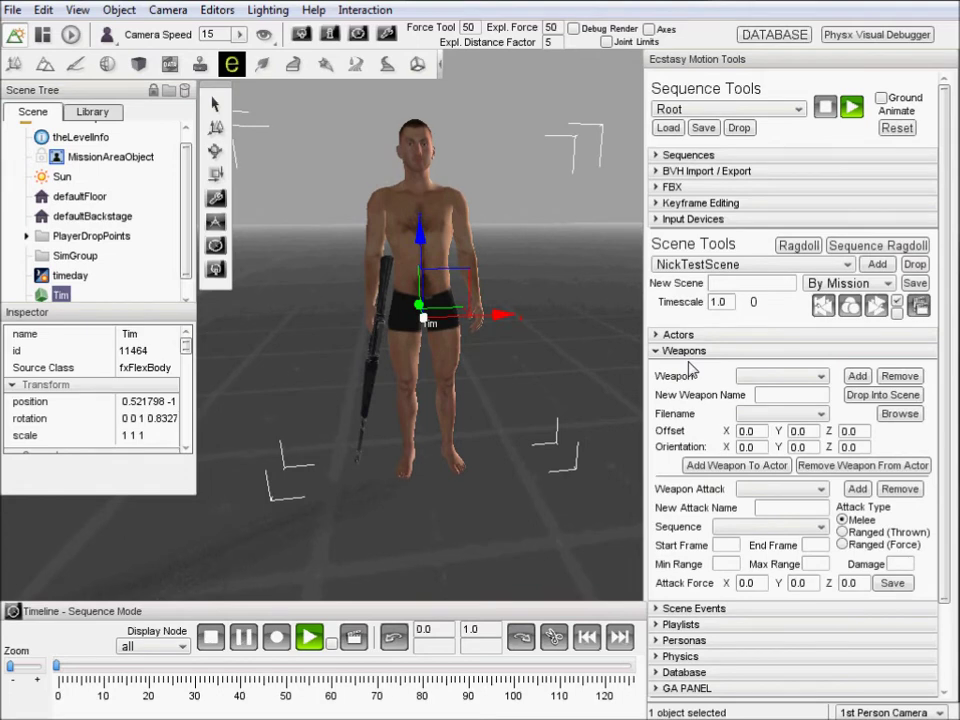
left_click(752, 377)
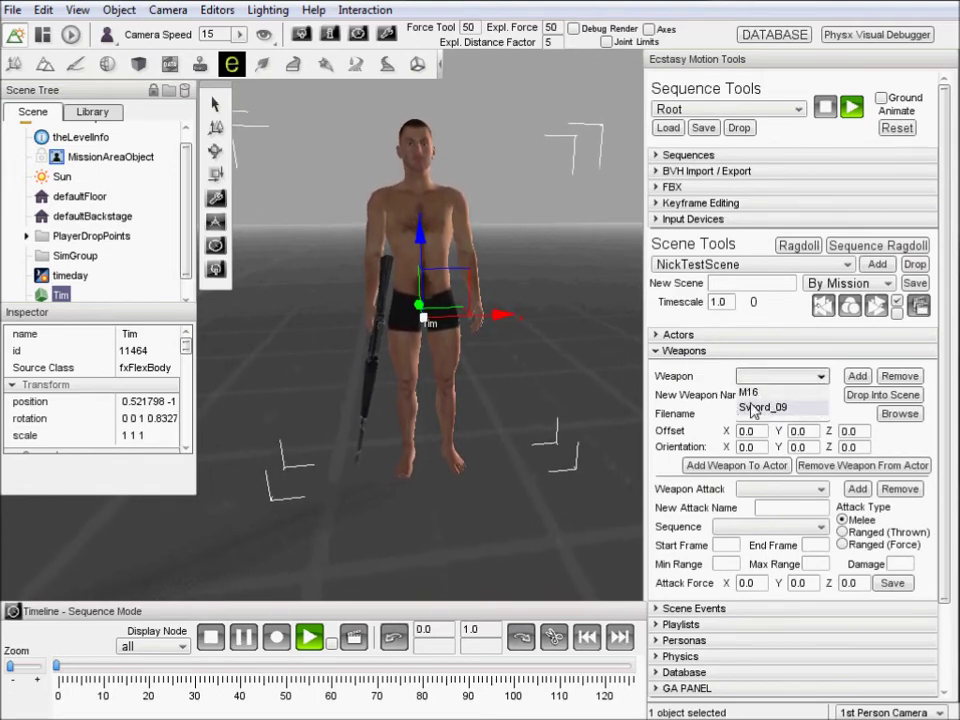
left_click(707, 369)
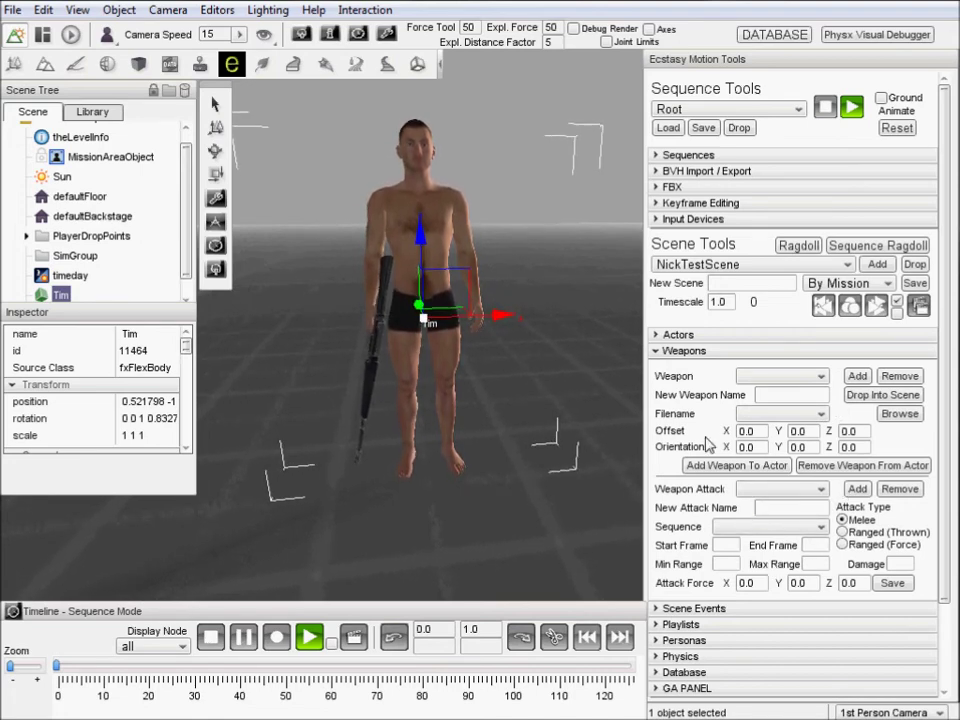
left_click(684, 355)
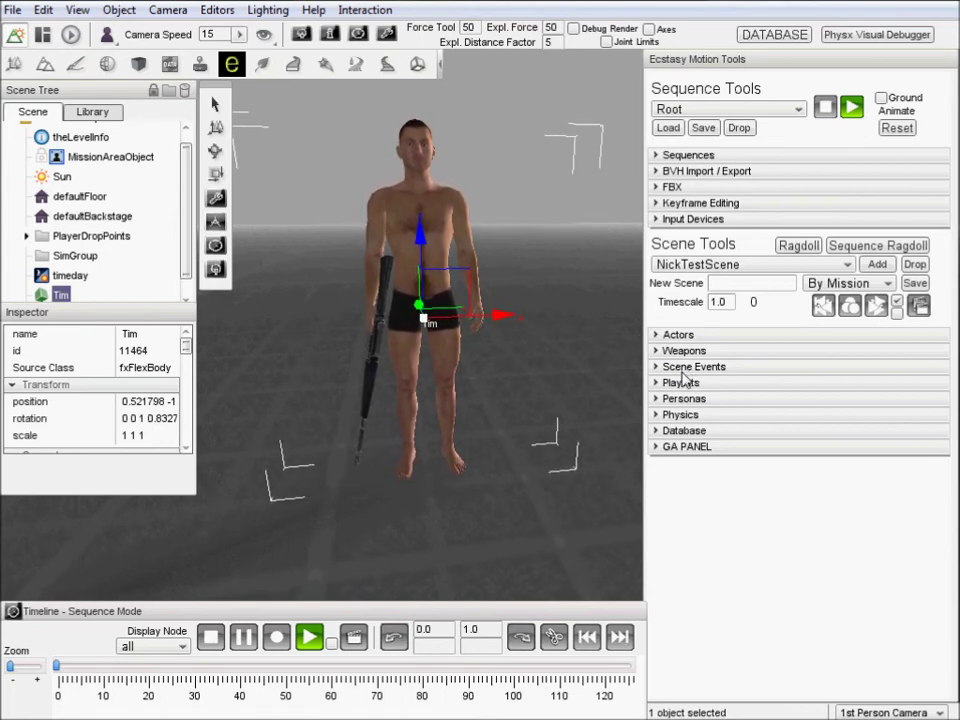
left_click(675, 370)
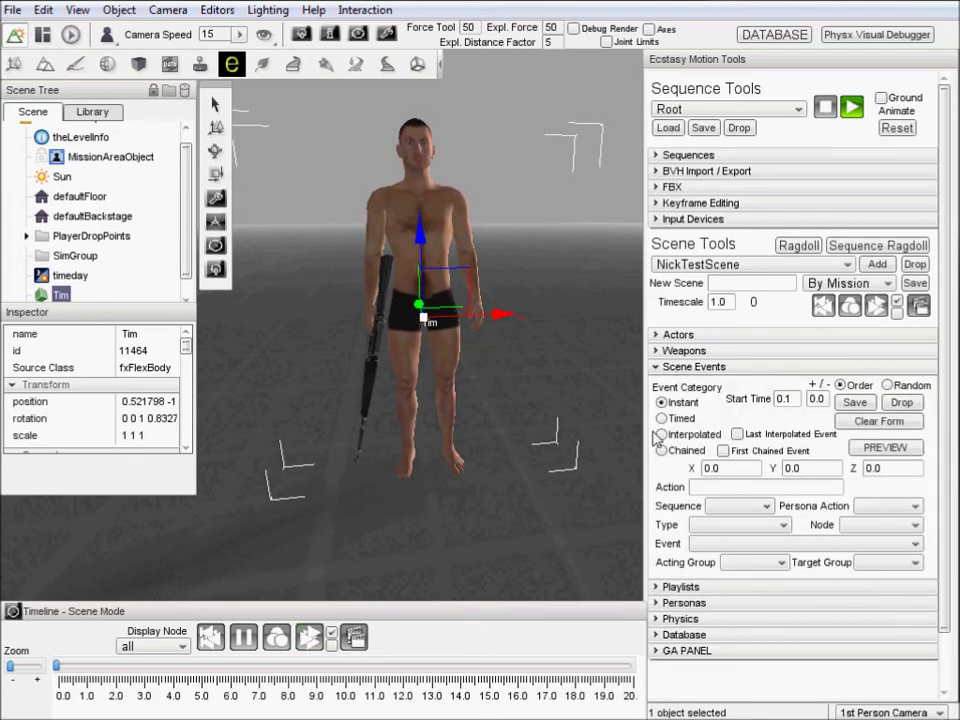
left_click(656, 366)
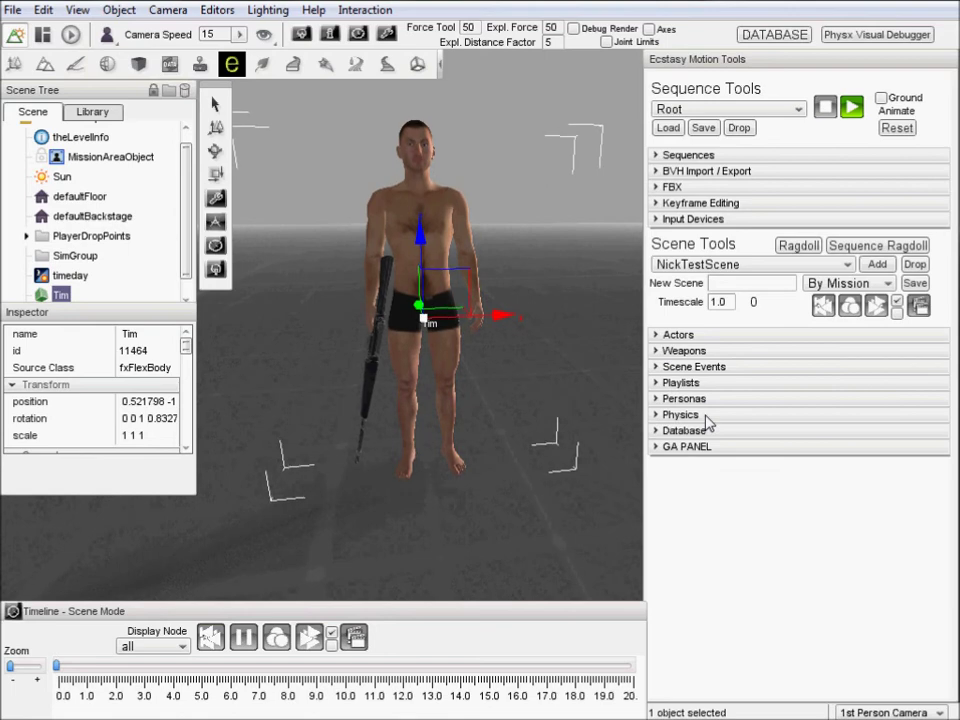
Review the actor's physics settings, including the list of active body nodes that can be configured
left_click(657, 417)
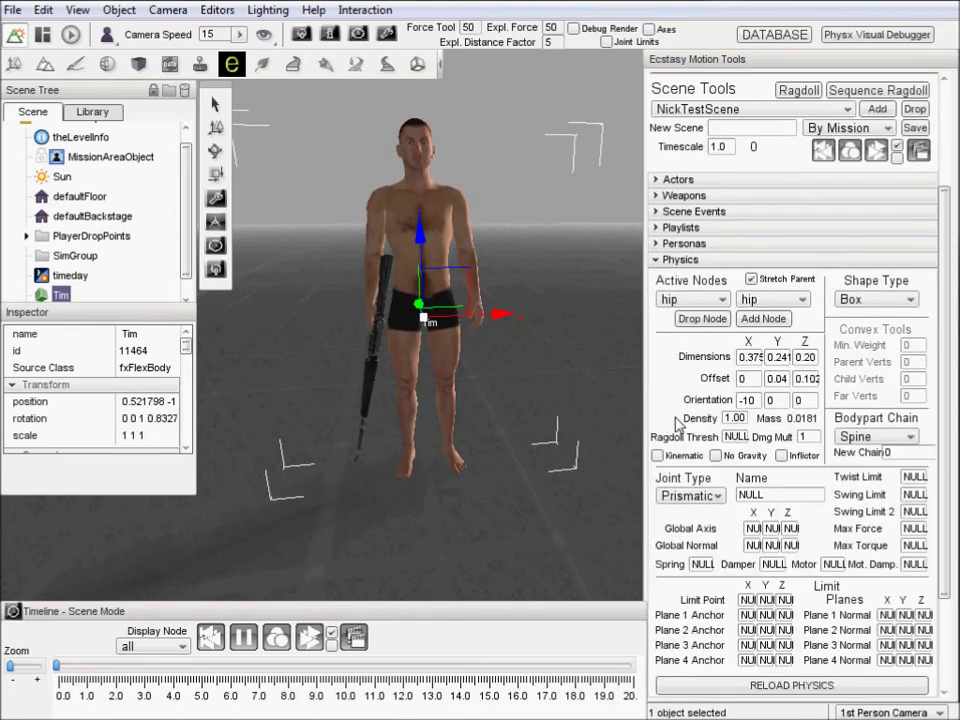
left_click(693, 299)
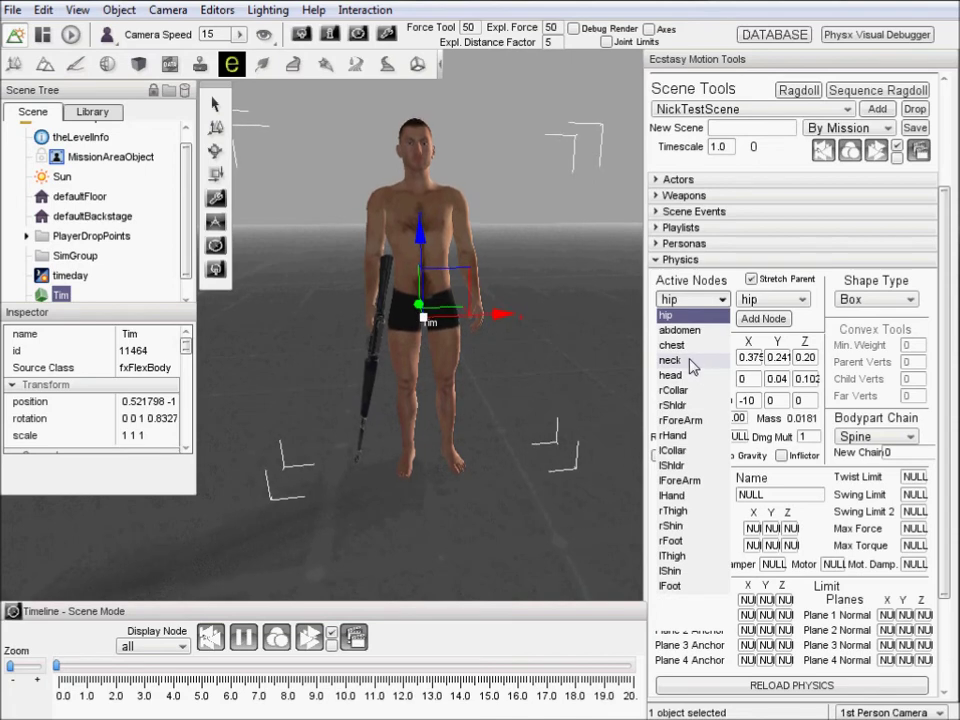
left_click(697, 301)
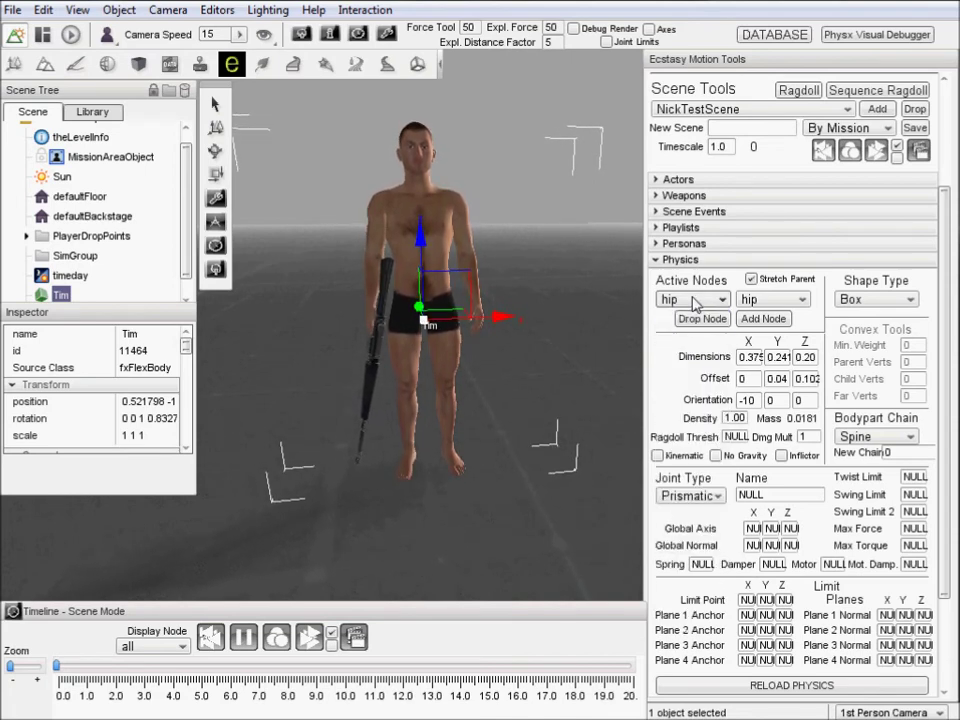
left_click(657, 262)
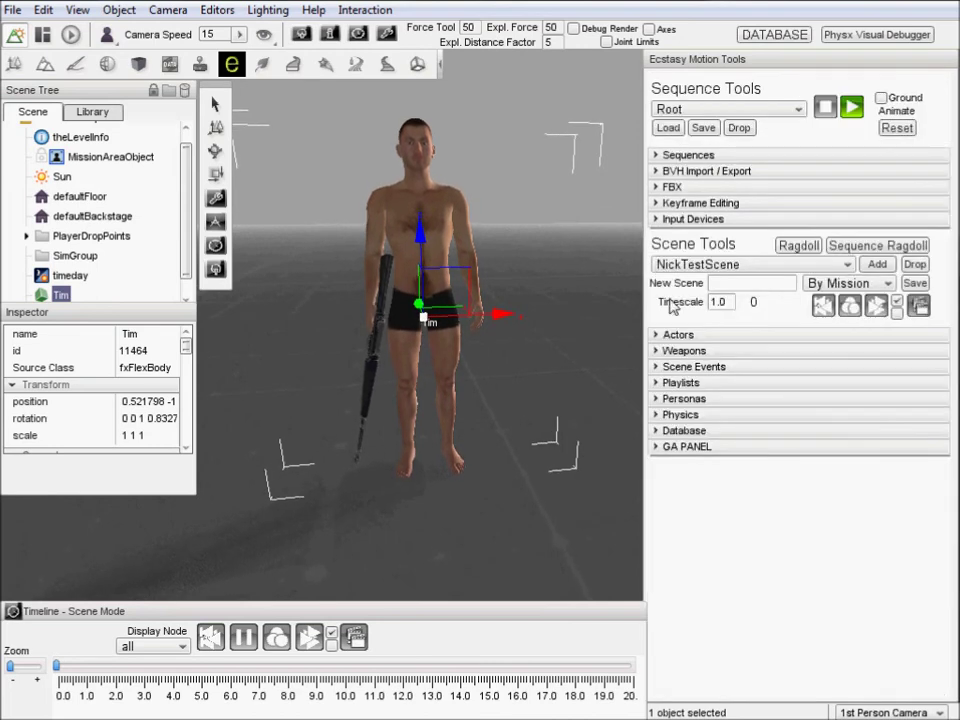
Examine the database selection and import options, and the GA Panel's mutation, population and fitness settings
left_click(658, 432)
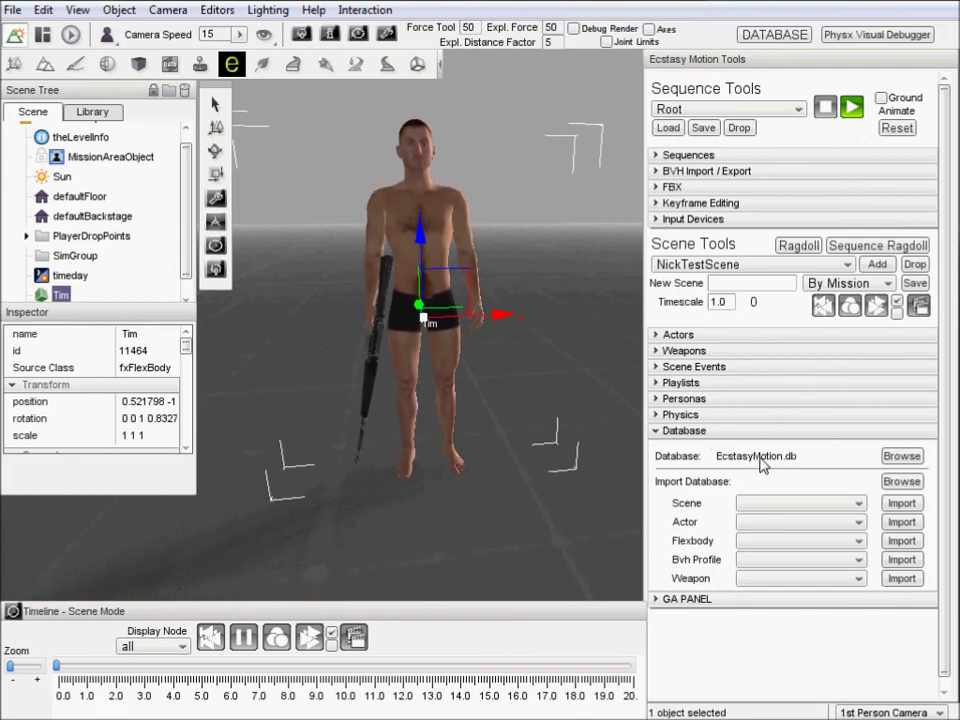
scroll(765, 458, "down", 1)
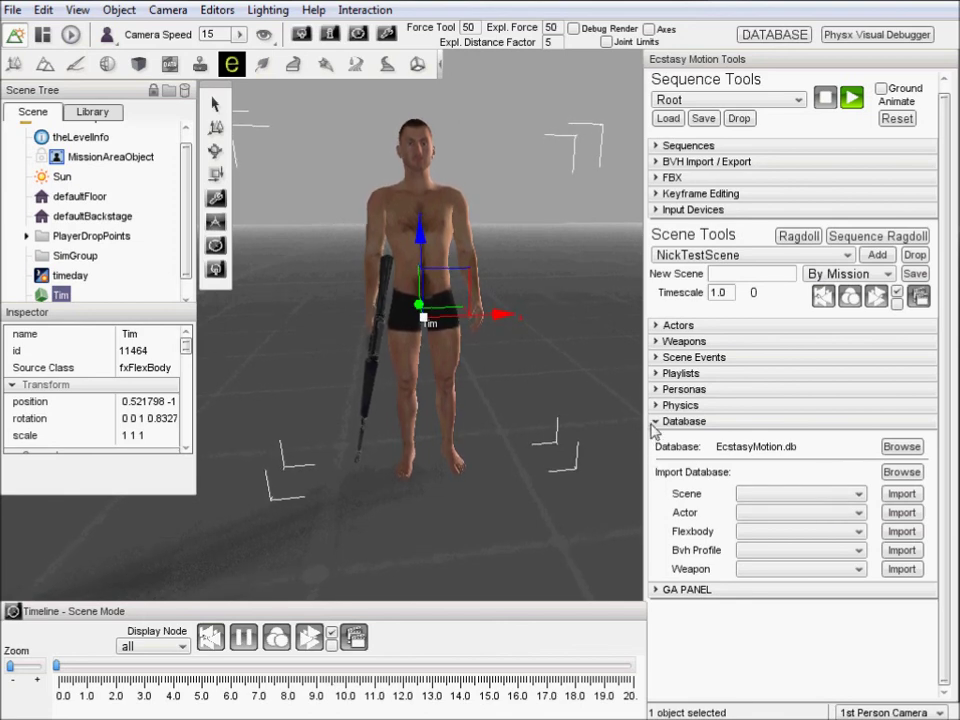
left_click(655, 423)
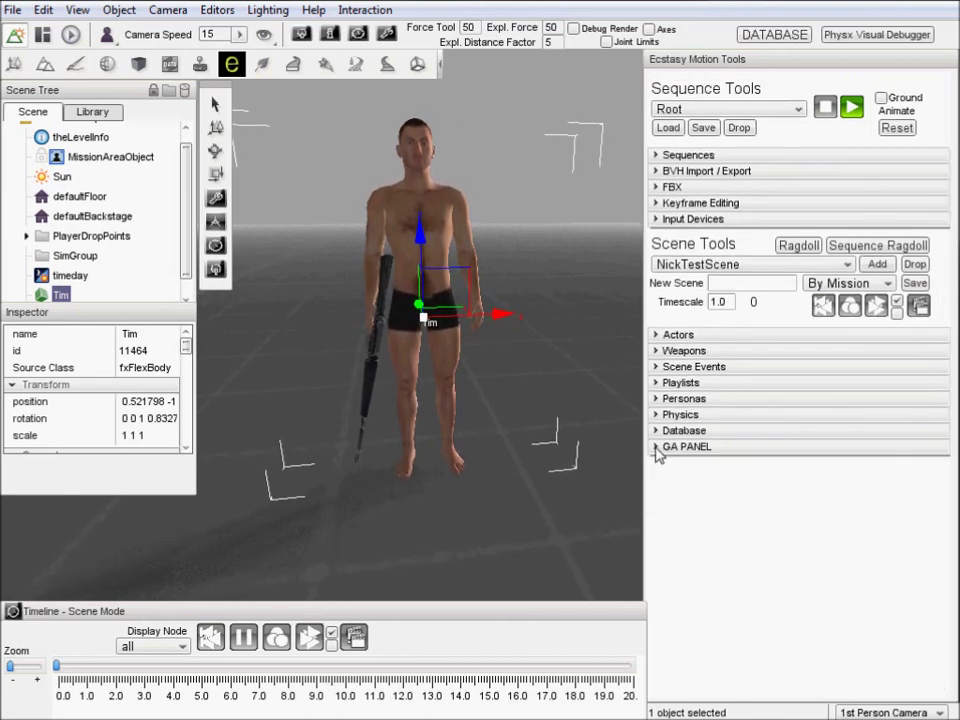
left_click(657, 450)
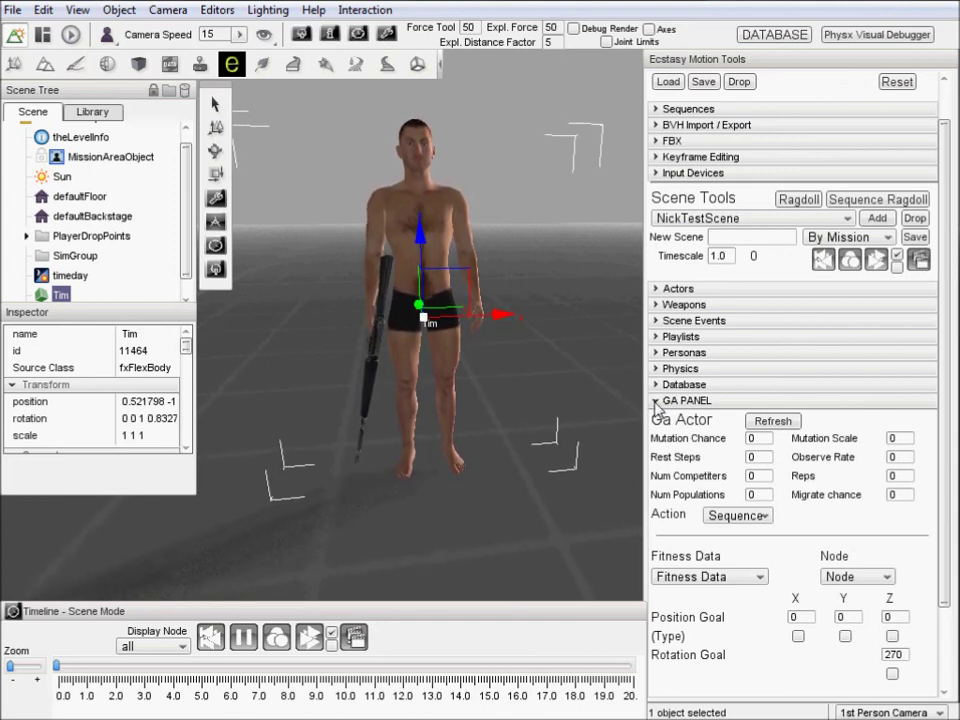
left_click(653, 401)
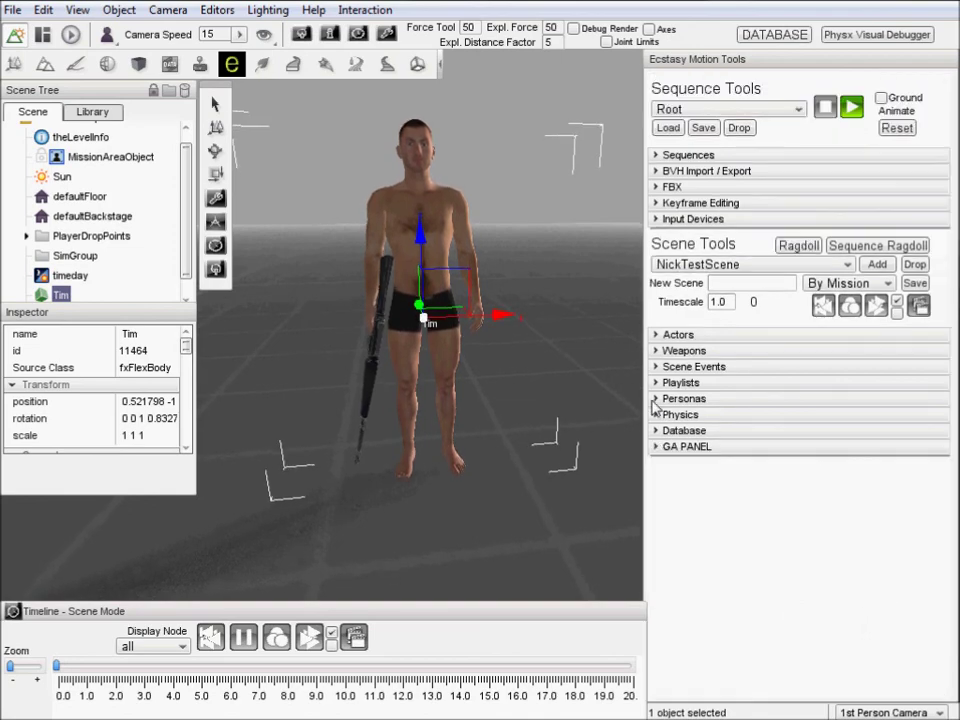